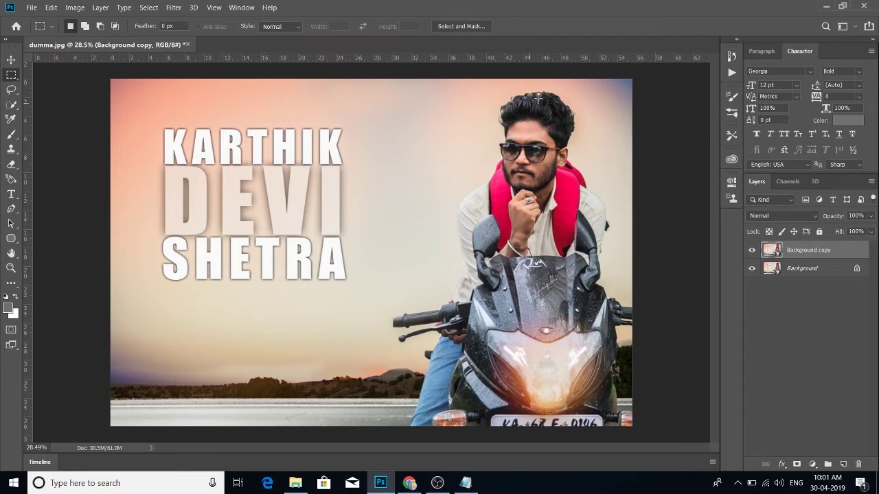
Select the man and his motorcycle, including the hair and handlebars, with the Quick Selection tool
{"action": "key", "text": "w"}
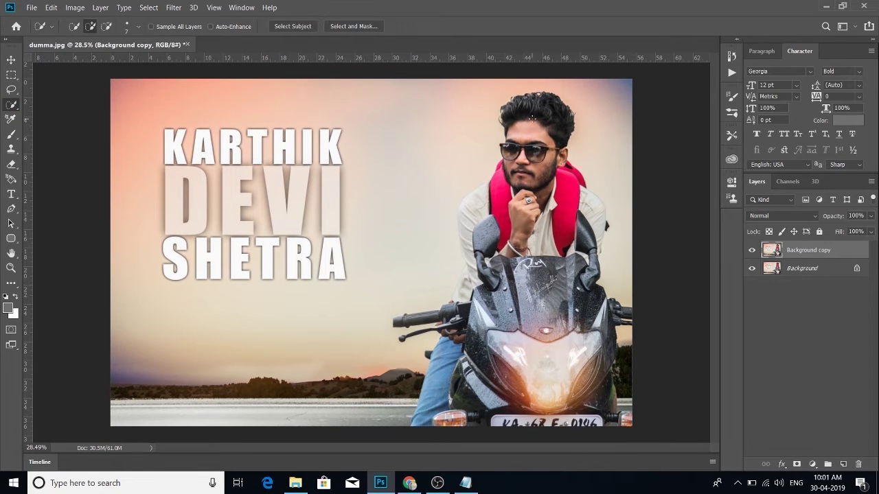
{"action": "mouse_move", "coordinate": [533, 118]}
{"action": "left_mouse_down"}
{"action": "mouse_move", "coordinate": [540, 199]}
{"action": "mouse_move", "coordinate": [521, 244]}
{"action": "mouse_move", "coordinate": [491, 206]}
{"action": "mouse_move", "coordinate": [482, 227]}
{"action": "mouse_move", "coordinate": [466, 200]}
{"action": "left_mouse_up"}
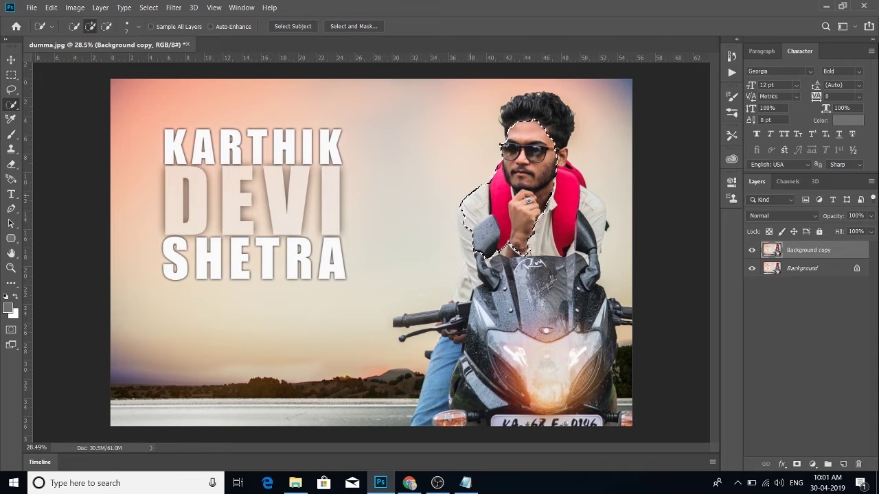
{"action": "mouse_move", "coordinate": [467, 244]}
{"action": "left_mouse_down"}
{"action": "mouse_move", "coordinate": [492, 309]}
{"action": "mouse_move", "coordinate": [580, 257]}
{"action": "mouse_move", "coordinate": [581, 182]}
{"action": "mouse_move", "coordinate": [599, 227]}
{"action": "left_mouse_up"}
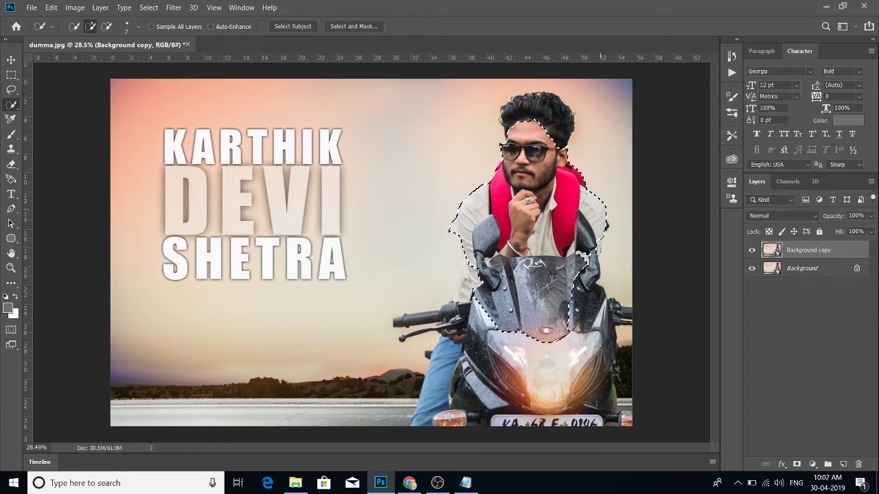
{"action": "mouse_move", "coordinate": [583, 258]}
{"action": "left_mouse_down"}
{"action": "mouse_move", "coordinate": [601, 323]}
{"action": "mouse_move", "coordinate": [624, 312]}
{"action": "mouse_move", "coordinate": [405, 319]}
{"action": "mouse_move", "coordinate": [436, 385]}
{"action": "mouse_move", "coordinate": [474, 406]}
{"action": "mouse_move", "coordinate": [481, 398]}
{"action": "mouse_move", "coordinate": [570, 420]}
{"action": "left_mouse_up"}
{"action": "left_click_drag", "start_coordinate": [524, 110], "coordinate": [515, 103]}
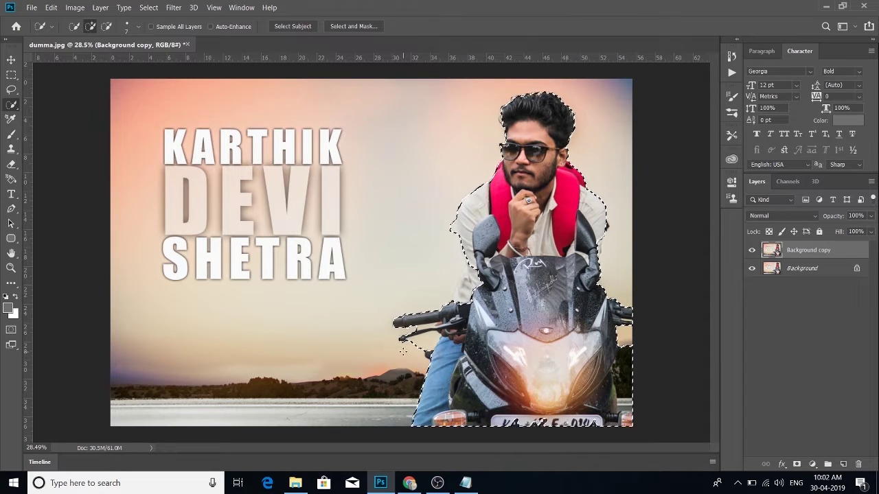
Subtract the background below the brake lever and the stray patch beside the sleeve on the lever side from the selection
{"action": "key", "text": "alt"}
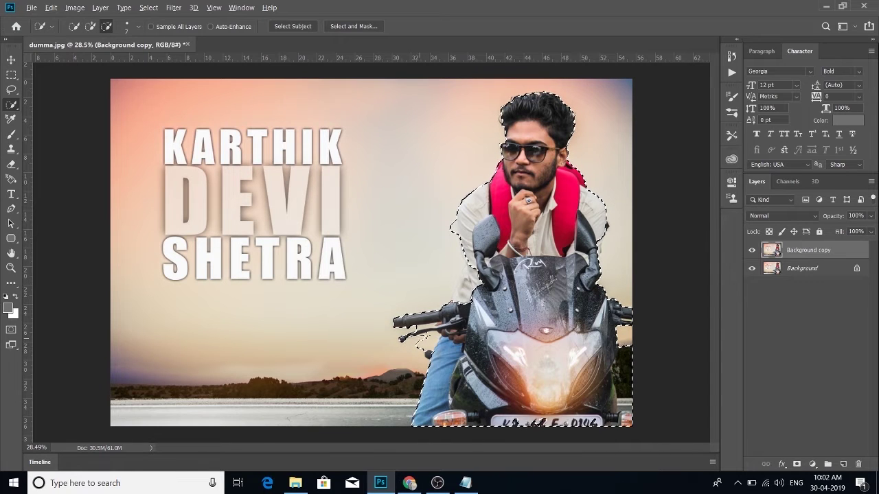
{"action": "left_click", "coordinate": [426, 338], "text": "alt"}
{"action": "left_click", "coordinate": [431, 342], "text": "alt"}
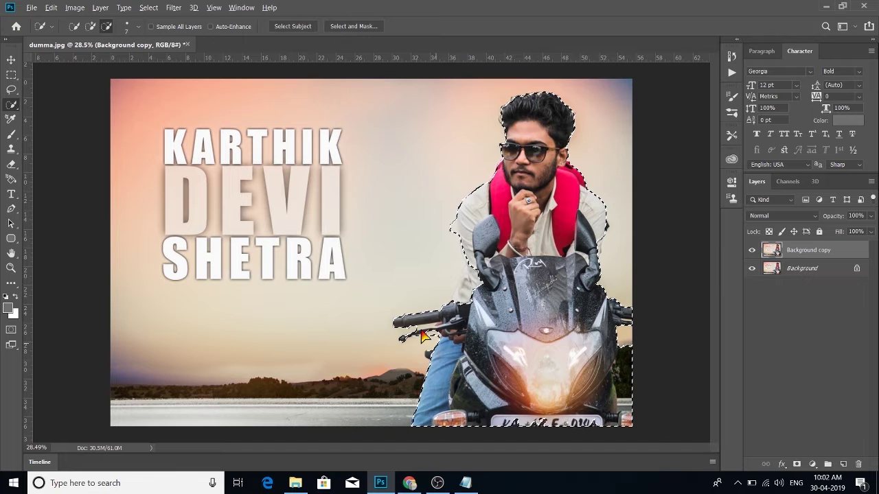
{"action": "scroll", "coordinate": [447, 216], "scroll_direction": "up", "scroll_amount": 6}
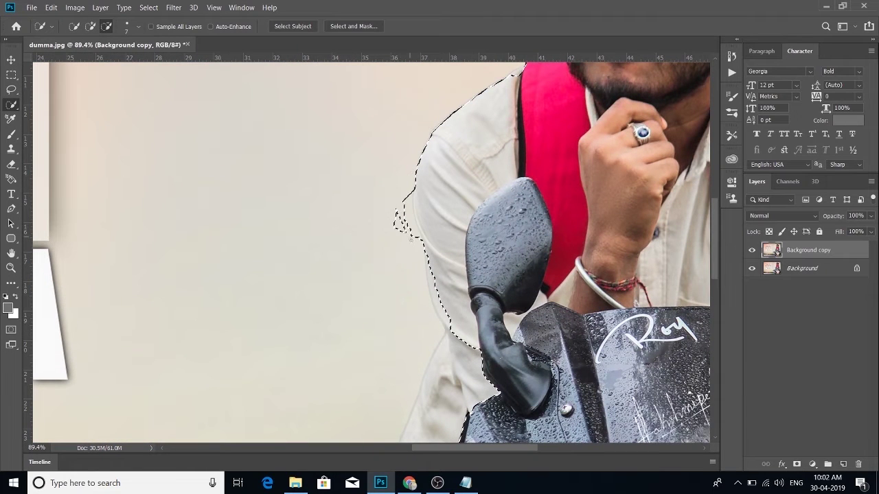
{"action": "left_click", "coordinate": [407, 233], "text": "alt"}
Add the missing part of the shirt sleeve beside the mirror nearest the image's outer edge to the selection
{"action": "left_click_drag", "start_coordinate": [409, 198], "coordinate": [452, 260]}
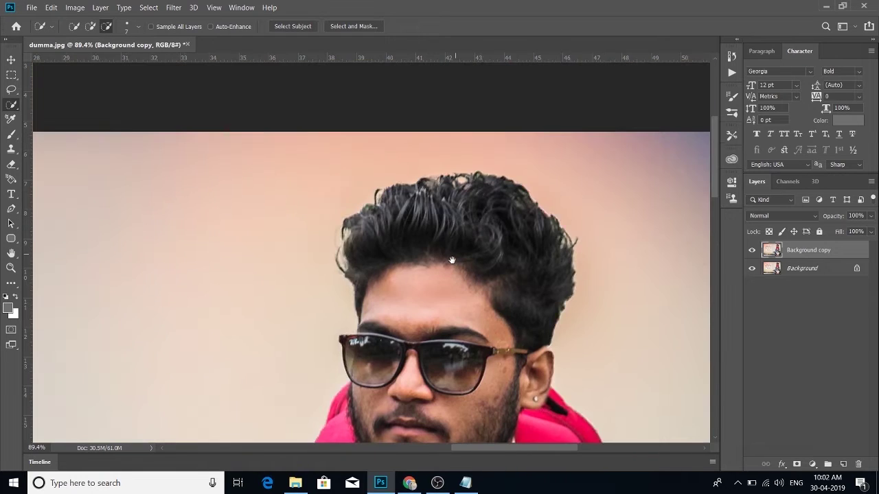
{"action": "scroll", "coordinate": [452, 260], "scroll_direction": "down", "scroll_amount": 4}
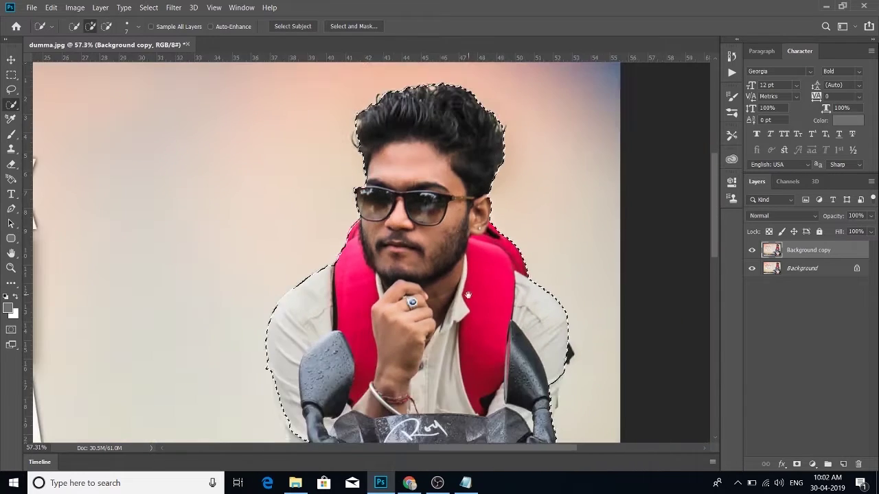
{"action": "left_click_drag", "start_coordinate": [467, 295], "coordinate": [449, 135]}
{"action": "scroll", "coordinate": [450, 136], "scroll_direction": "down", "scroll_amount": 2}
{"action": "scroll", "coordinate": [450, 136], "scroll_direction": "up", "scroll_amount": 3}
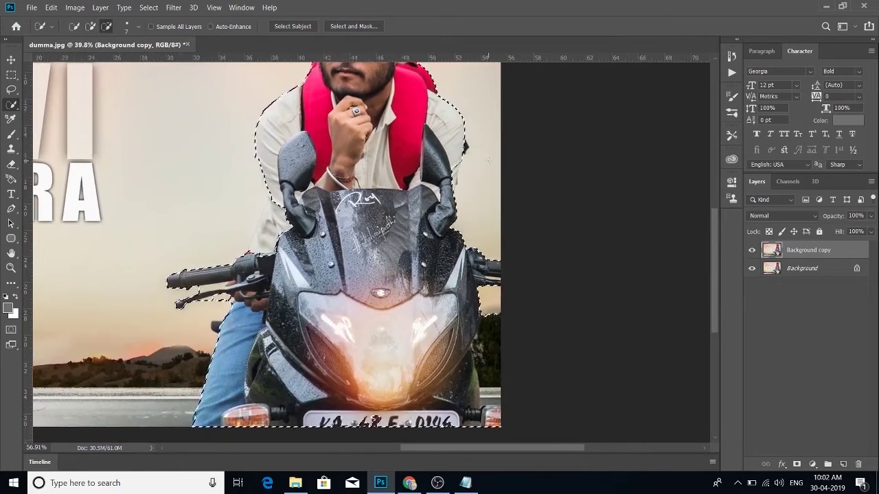
{"action": "scroll", "coordinate": [406, 175], "scroll_direction": "up", "scroll_amount": 1}
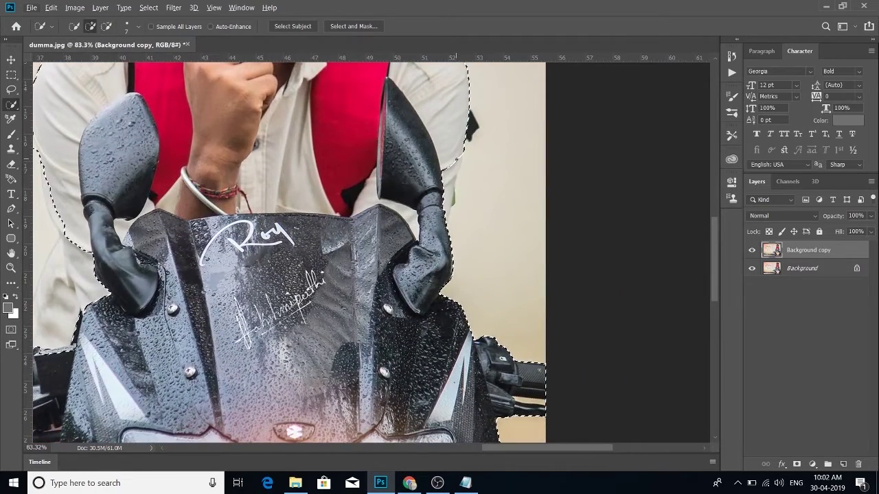
{"action": "left_click_drag", "start_coordinate": [456, 163], "coordinate": [452, 195]}
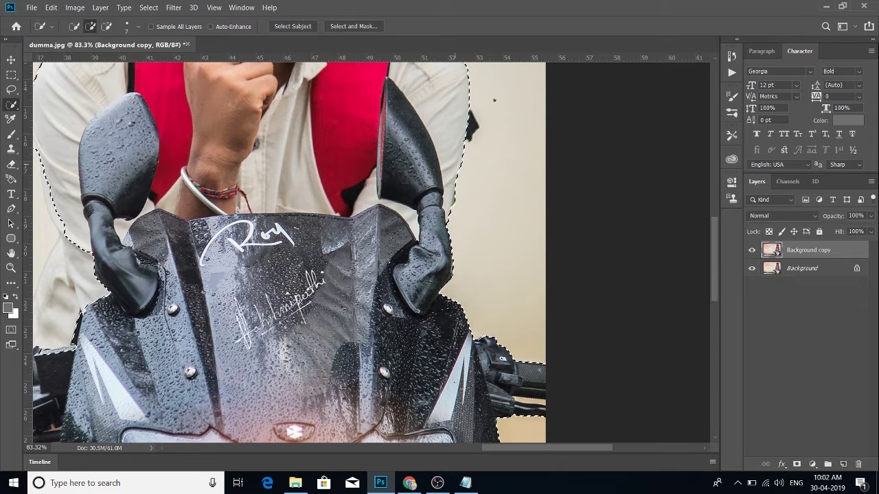
Refine the selection along the sleeve above the brake lever, including the lower shirt and removing the background spill
{"action": "left_click_drag", "start_coordinate": [364, 153], "coordinate": [693, 239]}
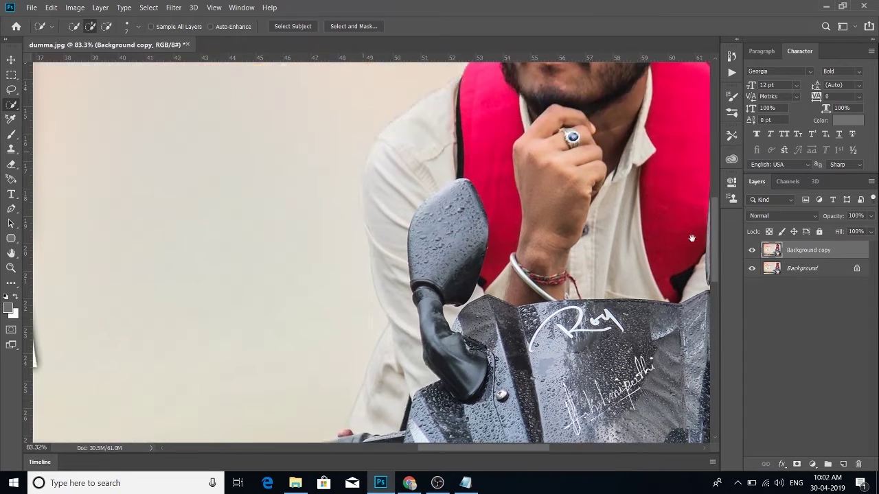
{"action": "scroll", "coordinate": [405, 254], "scroll_direction": "down", "scroll_amount": 3}
{"action": "scroll", "coordinate": [393, 169], "scroll_direction": "up", "scroll_amount": 5, "text": "alt"}
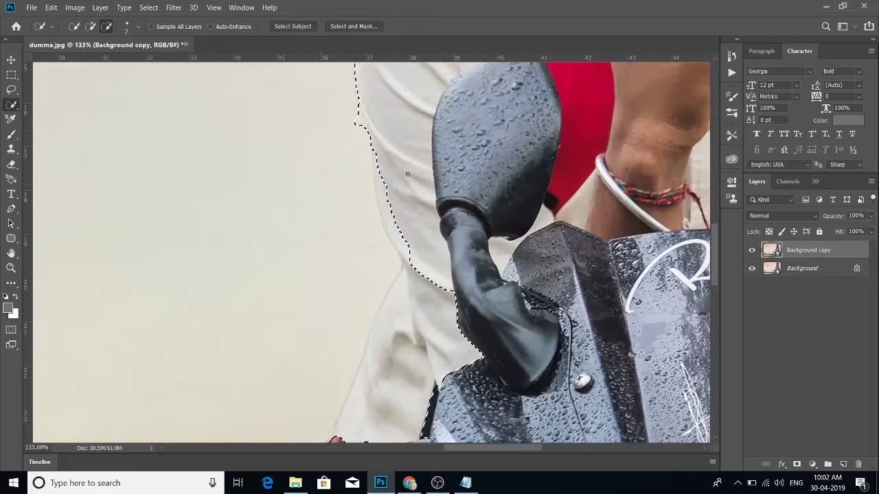
{"action": "mouse_move", "coordinate": [365, 142]}
{"action": "left_mouse_down"}
{"action": "mouse_move", "coordinate": [391, 263]}
{"action": "mouse_move", "coordinate": [369, 82]}
{"action": "mouse_move", "coordinate": [361, 190]}
{"action": "mouse_move", "coordinate": [302, 323]}
{"action": "mouse_move", "coordinate": [268, 371]}
{"action": "mouse_move", "coordinate": [261, 360]}
{"action": "mouse_move", "coordinate": [297, 302]}
{"action": "mouse_move", "coordinate": [319, 227]}
{"action": "left_mouse_up"}
{"action": "scroll", "coordinate": [319, 230], "scroll_direction": "down", "scroll_amount": 5}
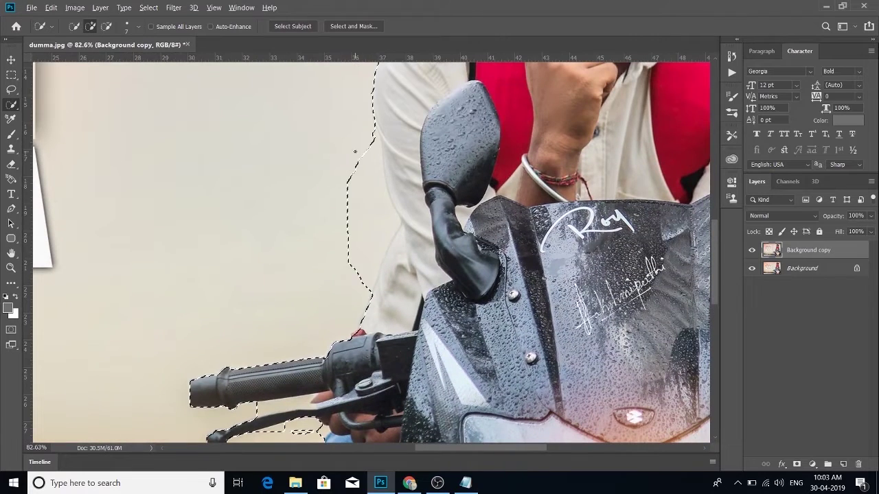
{"action": "mouse_move", "coordinate": [355, 151]}
{"action": "left_mouse_down"}
{"action": "mouse_move", "coordinate": [372, 141]}
{"action": "mouse_move", "coordinate": [388, 230]}
{"action": "mouse_move", "coordinate": [362, 288]}
{"action": "left_mouse_up"}
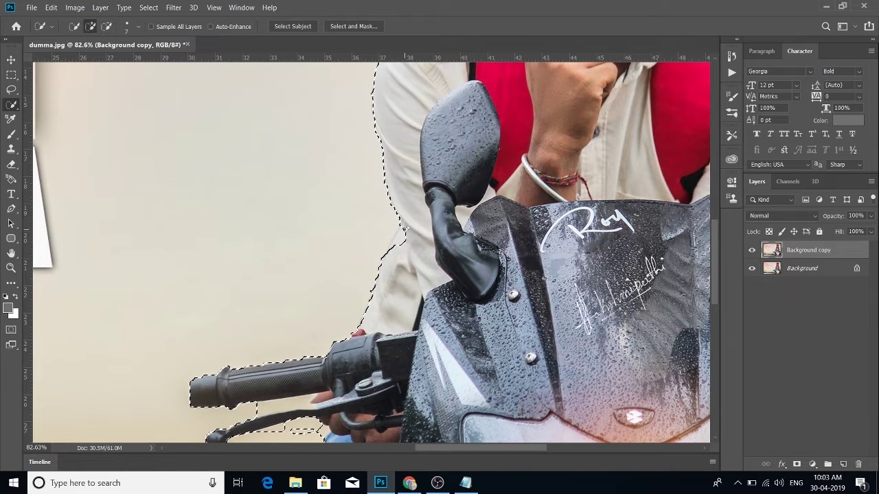
{"action": "left_click", "coordinate": [413, 232]}
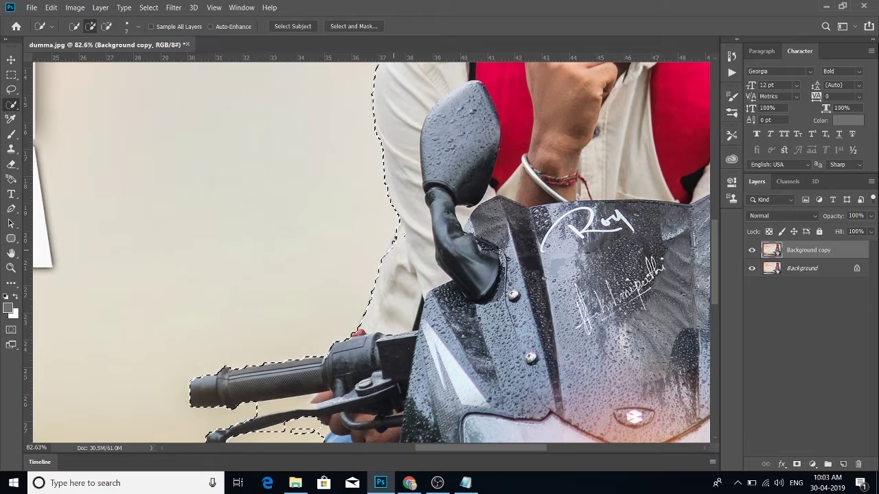
{"action": "scroll", "coordinate": [410, 230], "scroll_direction": "down", "scroll_amount": 2}
{"action": "scroll", "coordinate": [415, 231], "scroll_direction": "up", "scroll_amount": 2}
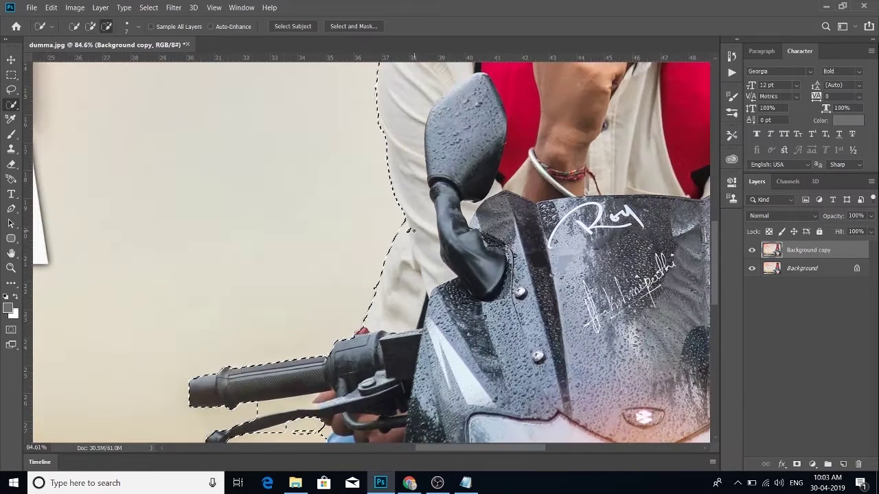
{"action": "scroll", "coordinate": [440, 226], "scroll_direction": "down", "scroll_amount": 5}
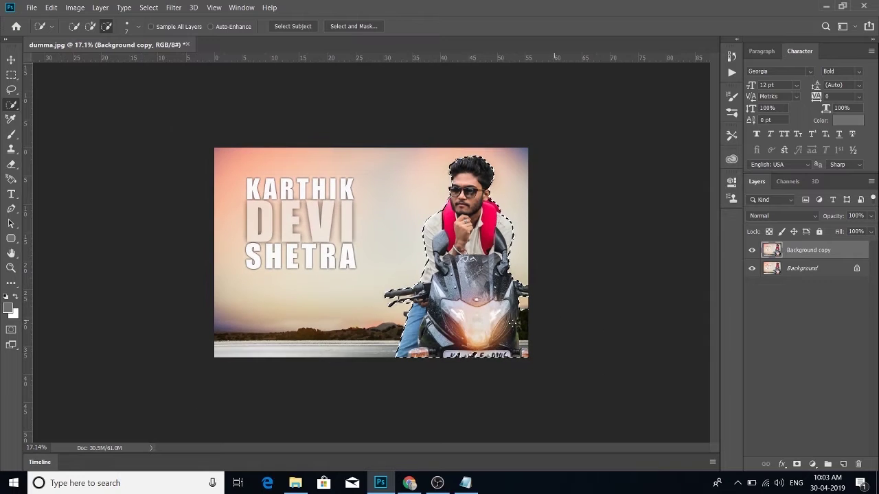
{"action": "key", "text": "ctrl+d"}
{"action": "scroll", "coordinate": [349, 135], "scroll_direction": "up", "scroll_amount": 2}
{"action": "key", "text": "ctrl+z"}
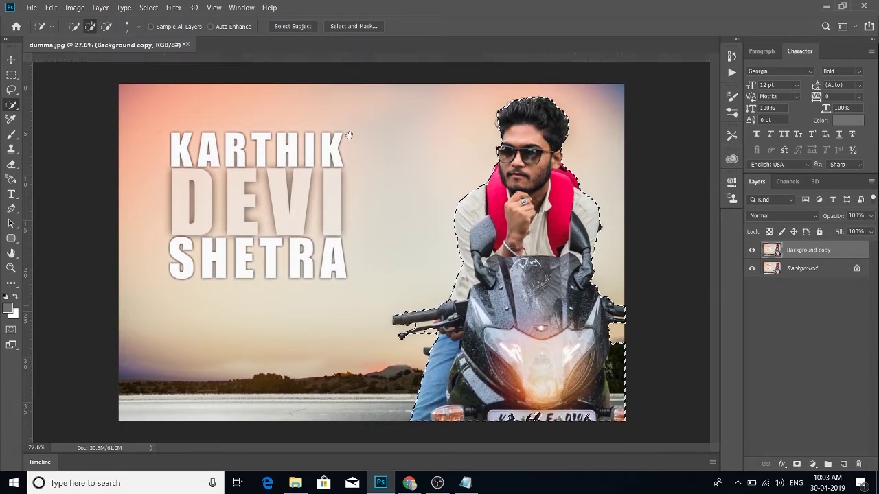
Subtract the trees and road between the motorcycle and the image's outer edge, keeping the turn signal in the selection
{"action": "scroll", "coordinate": [510, 270], "scroll_direction": "up", "scroll_amount": 2}
{"action": "left_click_drag", "start_coordinate": [557, 275], "coordinate": [405, 56]}
{"action": "scroll", "coordinate": [557, 152], "scroll_direction": "up", "scroll_amount": 3}
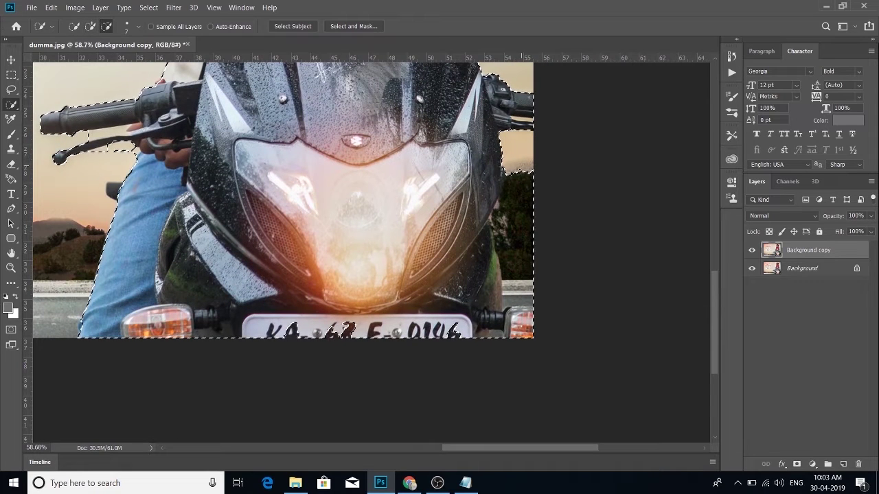
{"action": "left_click_drag", "start_coordinate": [527, 158], "coordinate": [516, 227]}
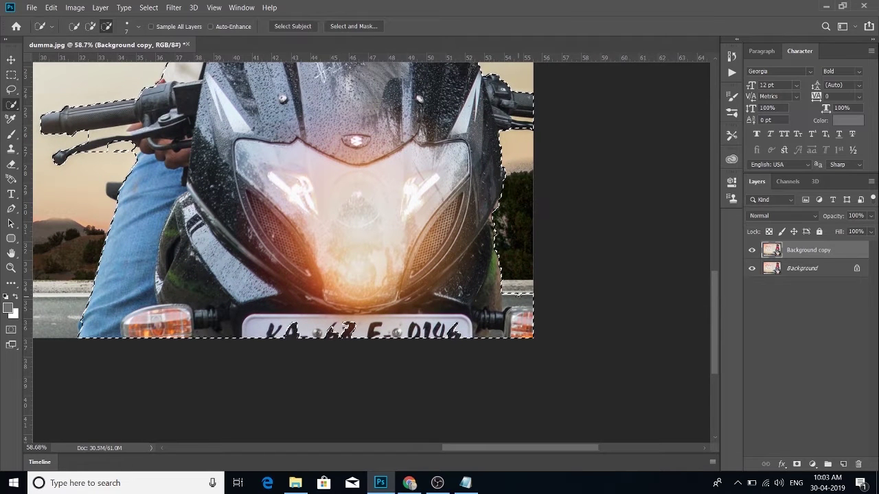
{"action": "left_click_drag", "start_coordinate": [519, 292], "coordinate": [514, 298]}
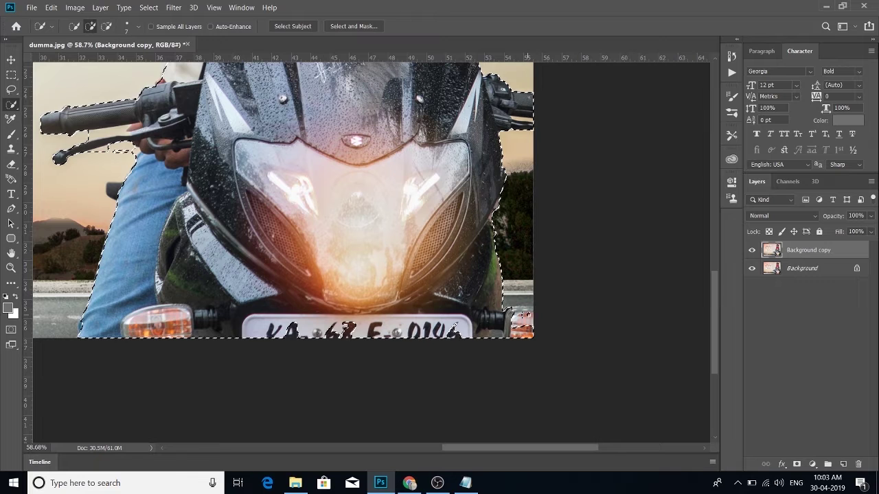
{"action": "left_click", "coordinate": [522, 314]}
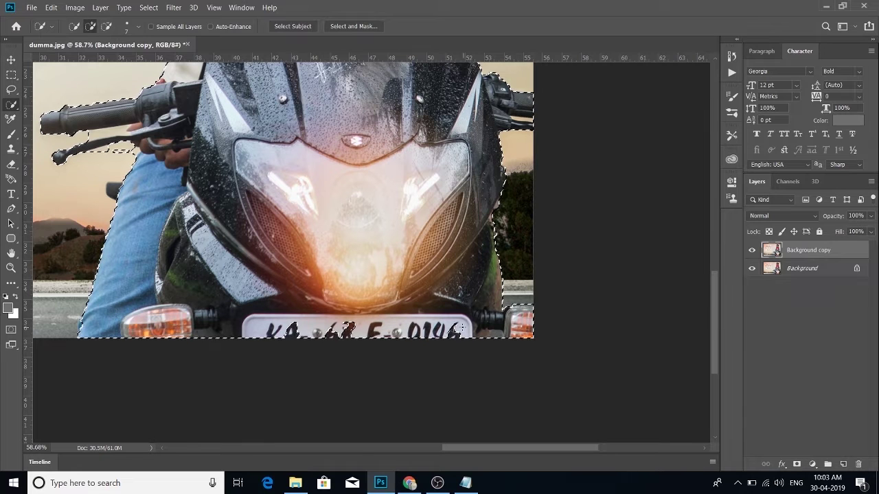
Examine the selection outline around the hair, shoulders, handlebar, leg and motorcycle for remaining errors
{"action": "scroll", "coordinate": [369, 221], "scroll_direction": "down", "scroll_amount": 5}
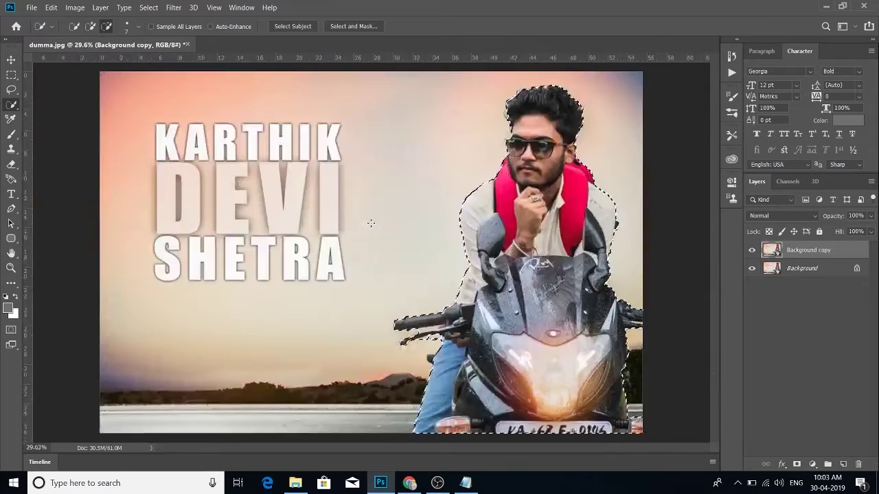
{"action": "scroll", "coordinate": [430, 214], "scroll_direction": "up", "scroll_amount": 1}
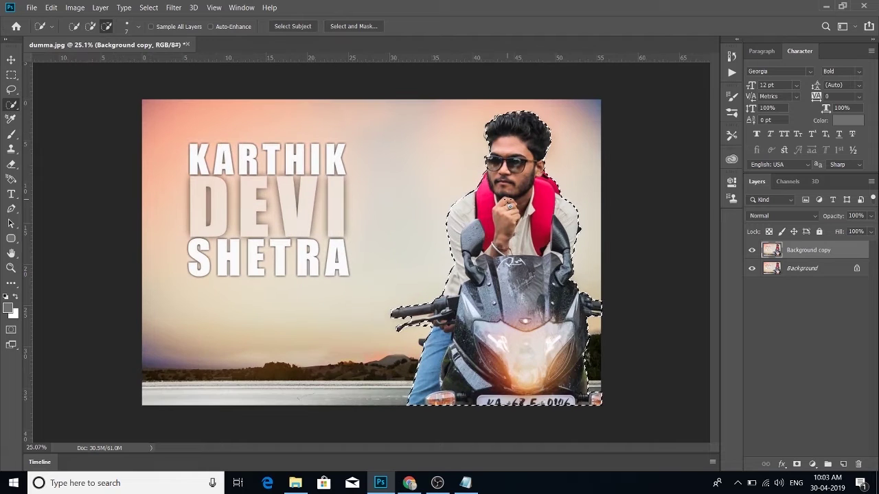
{"action": "scroll", "coordinate": [412, 179], "scroll_direction": "up", "scroll_amount": 1}
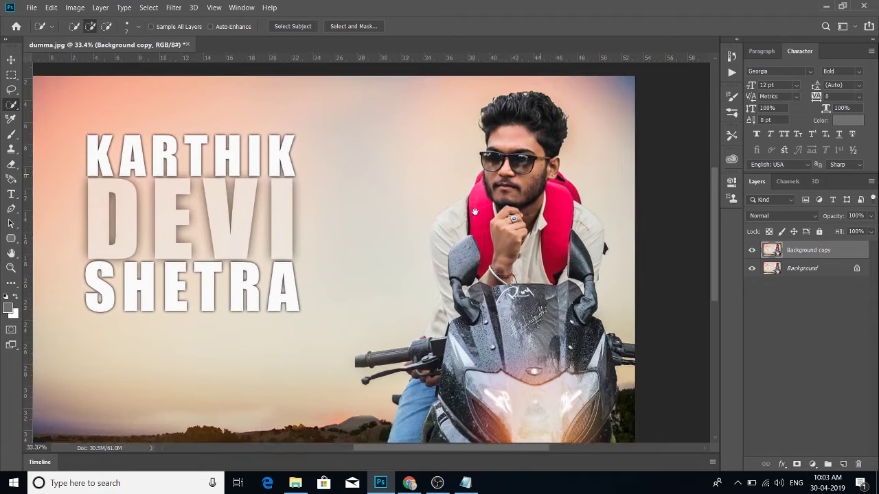
{"action": "scroll", "coordinate": [457, 144], "scroll_direction": "up", "scroll_amount": 2}
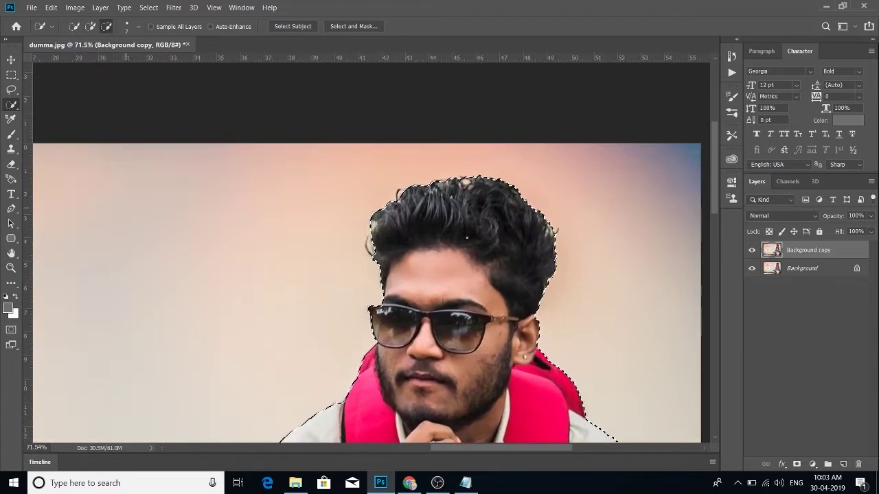
{"action": "scroll", "coordinate": [467, 237], "scroll_direction": "down", "scroll_amount": 3}
{"action": "scroll", "coordinate": [467, 236], "scroll_direction": "up", "scroll_amount": 1}
{"action": "scroll", "coordinate": [467, 237], "scroll_direction": "down", "scroll_amount": 1}
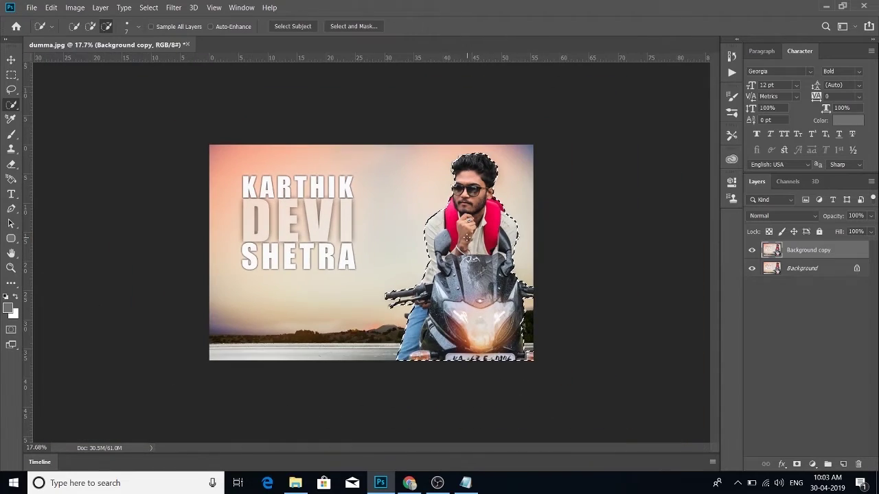
{"action": "scroll", "coordinate": [467, 237], "scroll_direction": "up", "scroll_amount": 3}
{"action": "scroll", "coordinate": [467, 237], "scroll_direction": "down", "scroll_amount": 3}
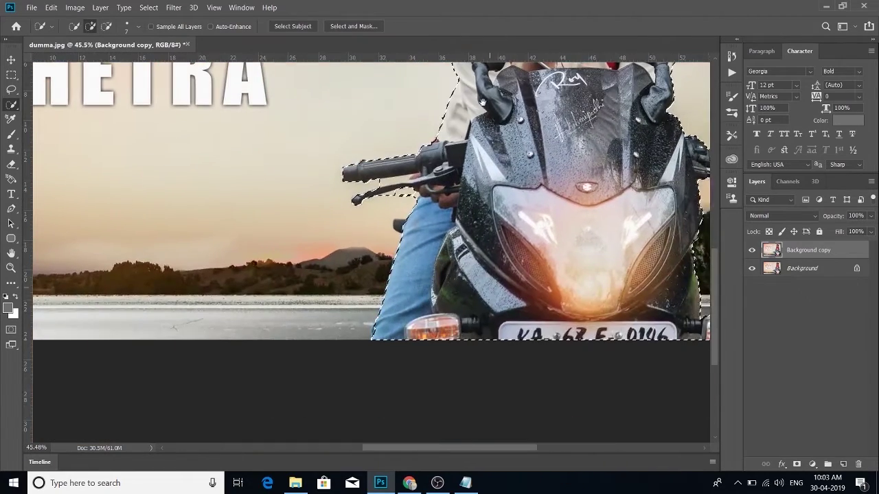
{"action": "scroll", "coordinate": [421, 196], "scroll_direction": "up", "scroll_amount": 1}
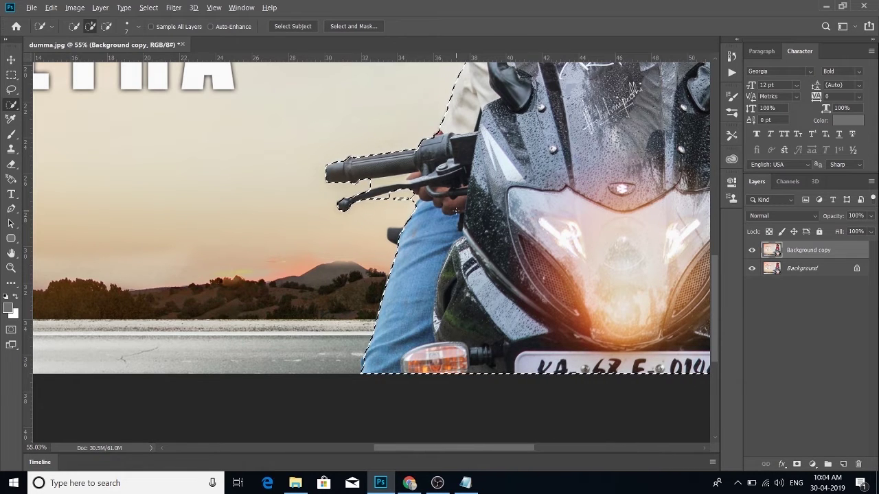
{"action": "scroll", "coordinate": [447, 217], "scroll_direction": "down", "scroll_amount": 2}
{"action": "scroll", "coordinate": [446, 216], "scroll_direction": "down", "scroll_amount": 2}
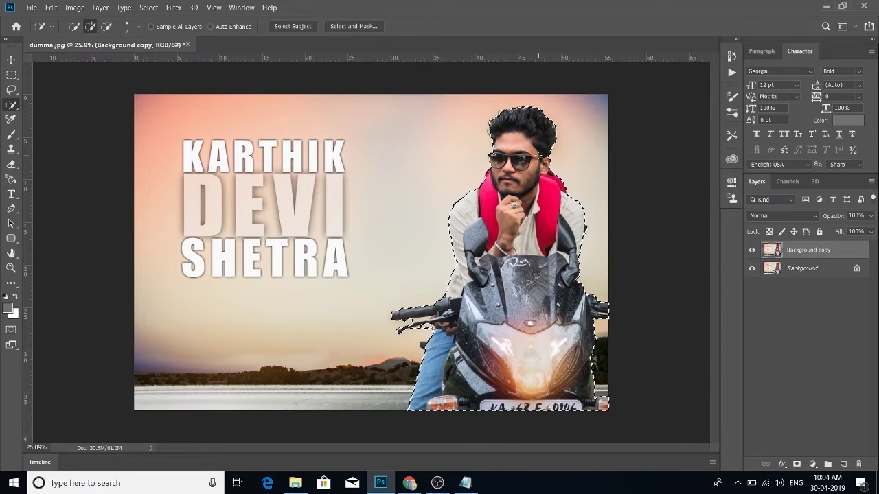
Enter Quick Mask mode and mask out the background spill below the brake lever with a small black brush
{"action": "key", "text": "q"}
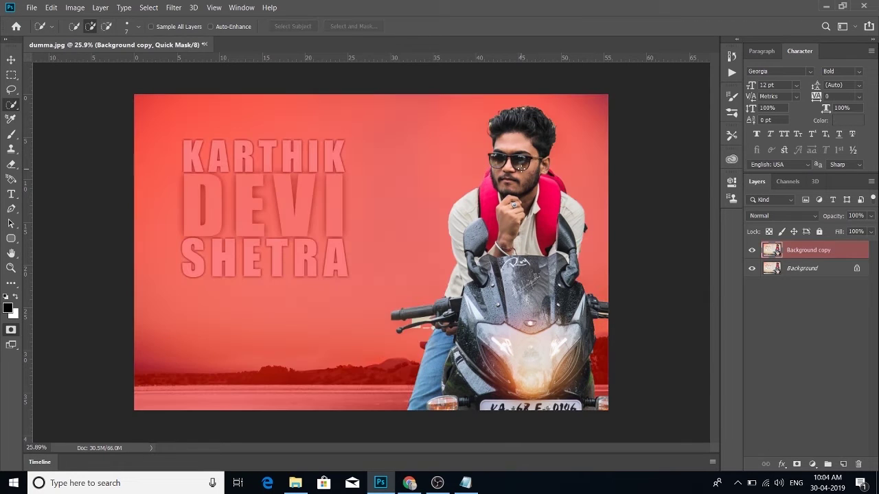
{"action": "scroll", "coordinate": [515, 302], "scroll_direction": "up", "scroll_amount": 4}
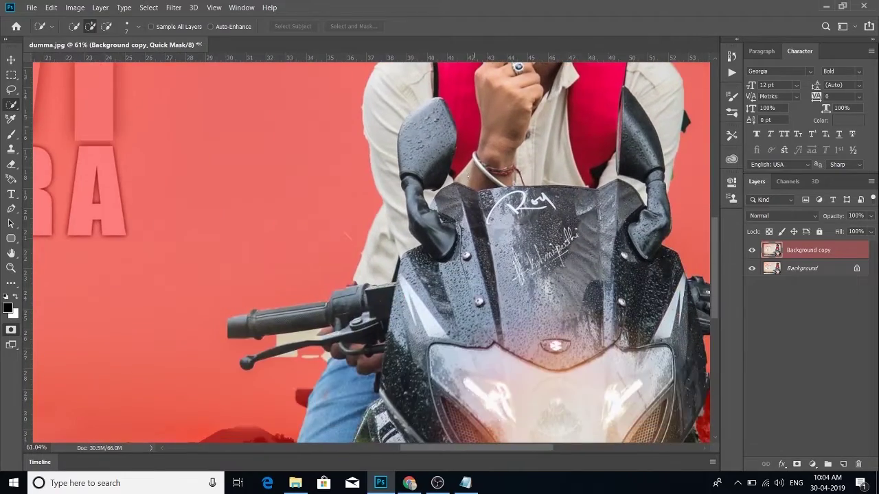
{"action": "scroll", "coordinate": [400, 224], "scroll_direction": "up", "scroll_amount": 3}
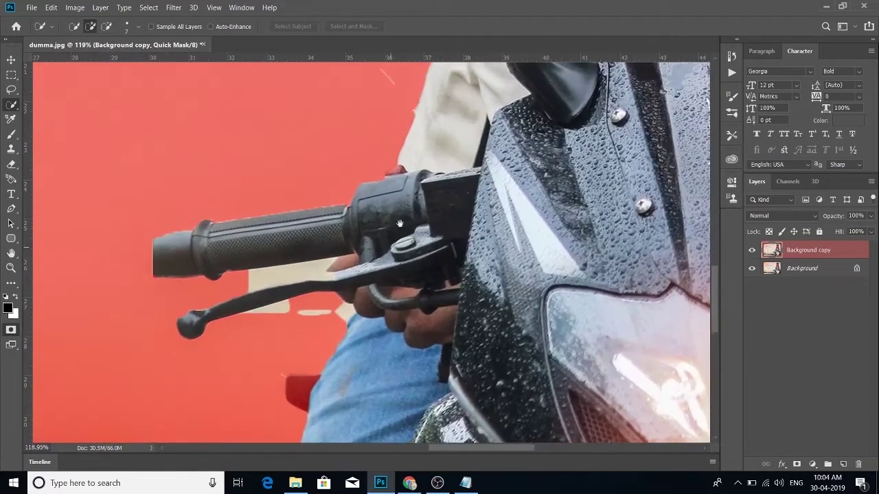
{"action": "scroll", "coordinate": [400, 224], "scroll_direction": "down", "scroll_amount": 2}
{"action": "scroll", "coordinate": [388, 206], "scroll_direction": "up", "scroll_amount": 1}
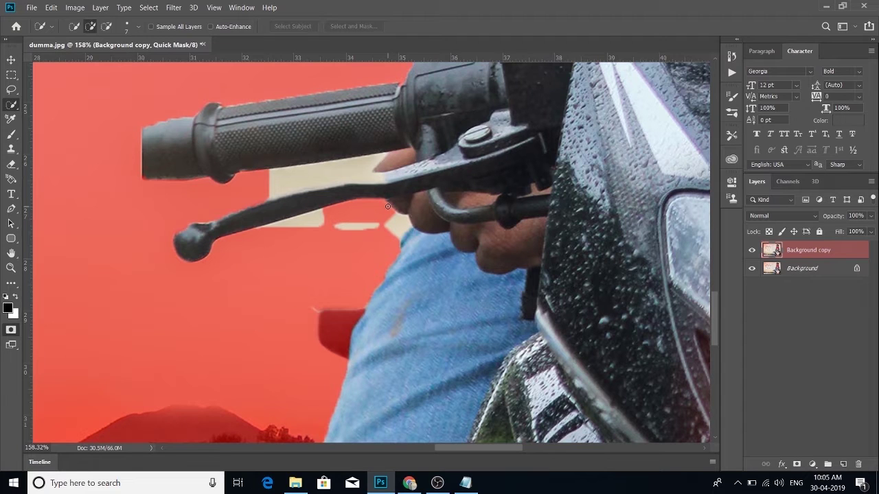
{"action": "left_click", "coordinate": [12, 135]}
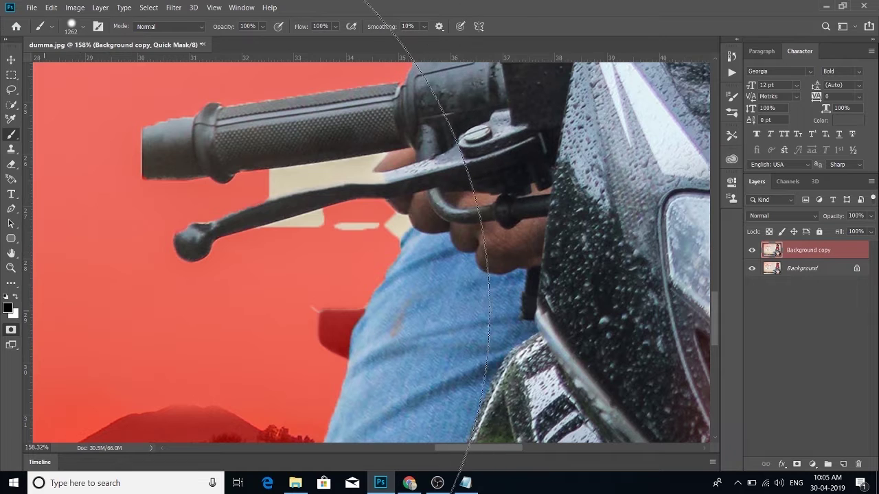
{"action": "mouse_move", "coordinate": [397, 238]}
{"action": "left_mouse_down"}
{"action": "mouse_move", "coordinate": [356, 249]}
{"action": "mouse_move", "coordinate": [380, 235]}
{"action": "left_mouse_up"}
{"action": "left_click_drag", "start_coordinate": [316, 197], "coordinate": [314, 227]}
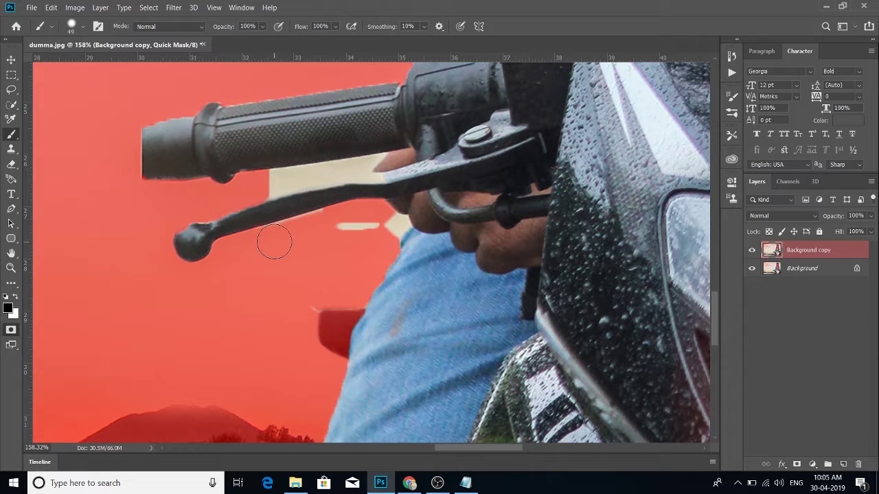
{"action": "mouse_move", "coordinate": [381, 227]}
{"action": "left_mouse_down"}
{"action": "mouse_move", "coordinate": [368, 232]}
{"action": "mouse_move", "coordinate": [395, 216]}
{"action": "left_mouse_up"}
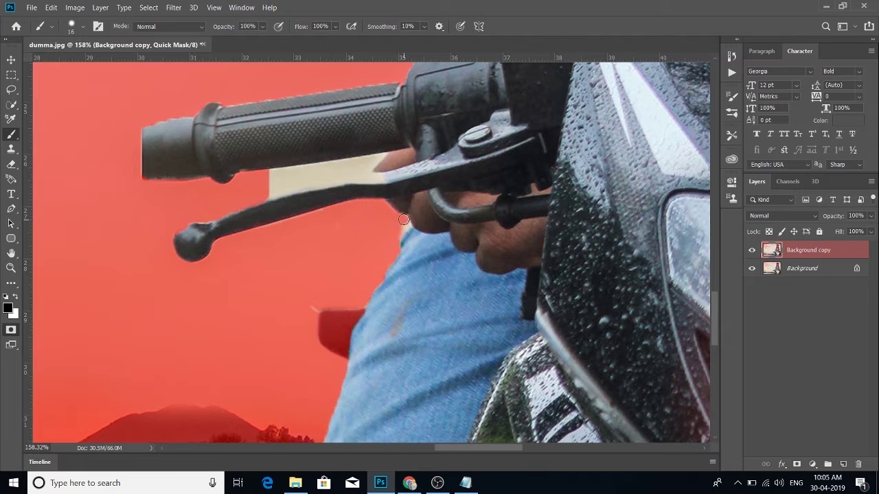
Mask the stray edge beside the knee and paint the dark motorcycle part there back into the selection with white
{"action": "left_click_drag", "start_coordinate": [311, 311], "coordinate": [282, 178]}
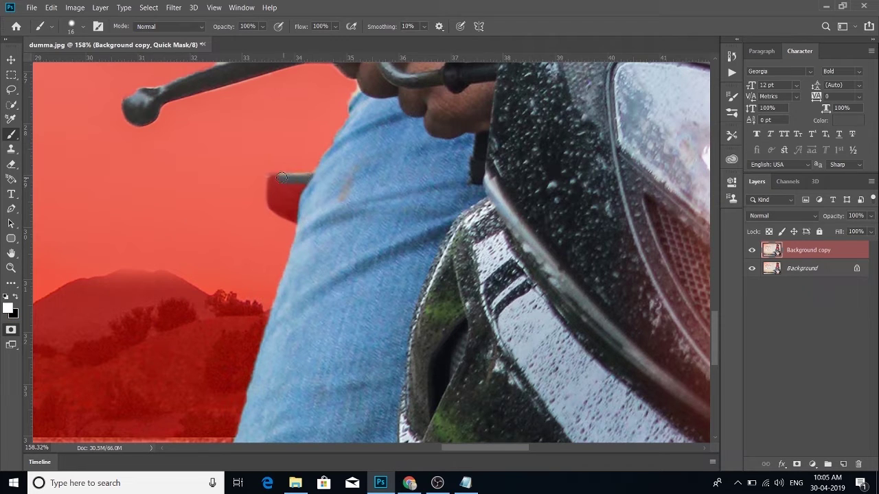
{"action": "left_click_drag", "start_coordinate": [273, 201], "coordinate": [295, 216]}
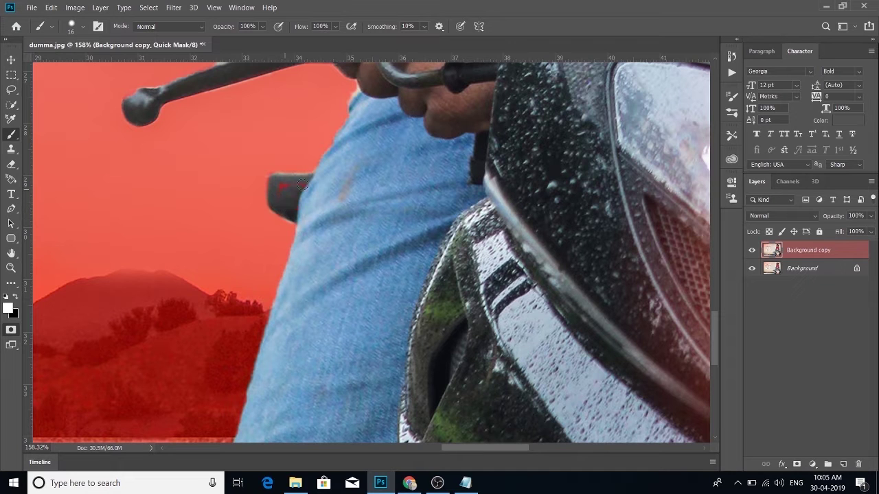
{"action": "scroll", "coordinate": [412, 186], "scroll_direction": "down", "scroll_amount": 12}
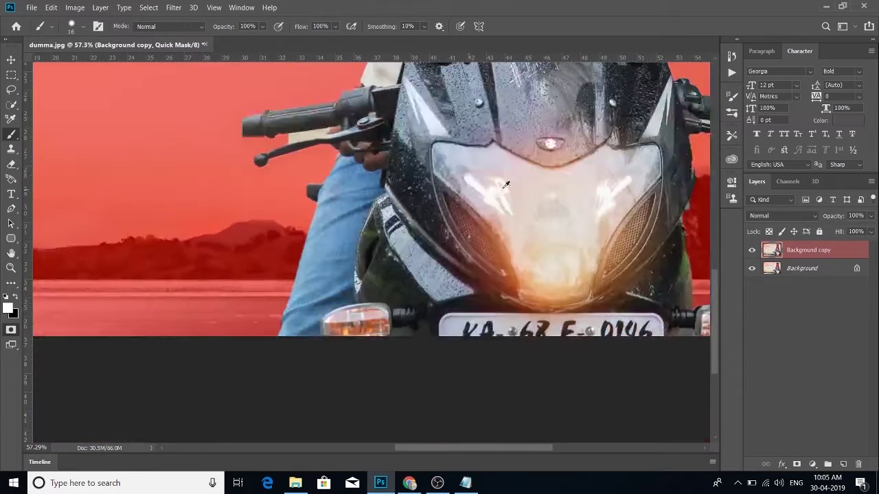
Mask out the light background gap at the crown of the hair with a 14 px black brush
{"action": "scroll", "coordinate": [583, 205], "scroll_direction": "up", "scroll_amount": 8}
{"action": "scroll", "coordinate": [651, 205], "scroll_direction": "down", "scroll_amount": 6}
{"action": "scroll", "coordinate": [527, 168], "scroll_direction": "up", "scroll_amount": 9}
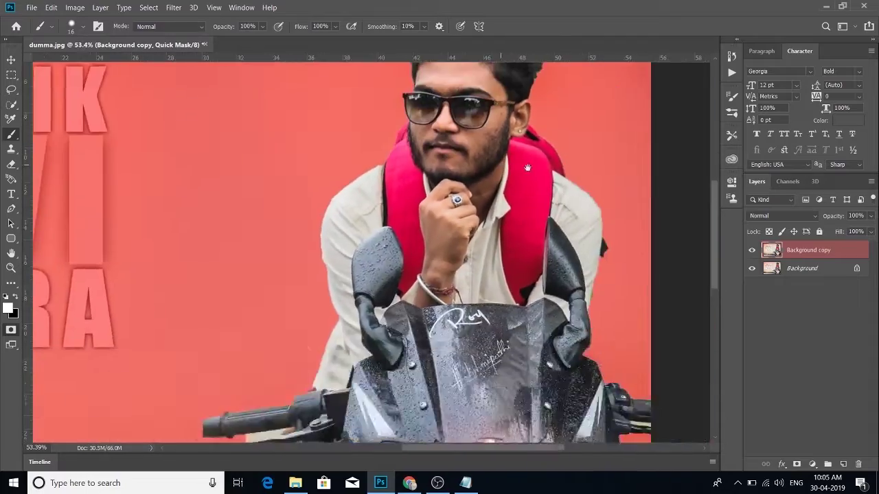
{"action": "left_click_drag", "start_coordinate": [442, 118], "coordinate": [495, 117]}
{"action": "scroll", "coordinate": [437, 201], "scroll_direction": "down", "scroll_amount": 4}
{"action": "scroll", "coordinate": [436, 201], "scroll_direction": "down", "scroll_amount": 3}
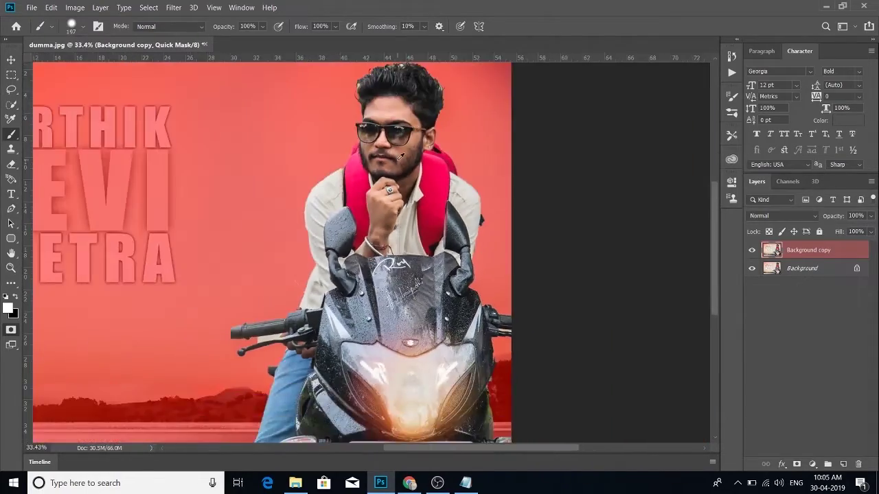
{"action": "scroll", "coordinate": [376, 189], "scroll_direction": "up", "scroll_amount": 8}
{"action": "scroll", "coordinate": [376, 189], "scroll_direction": "up", "scroll_amount": 5}
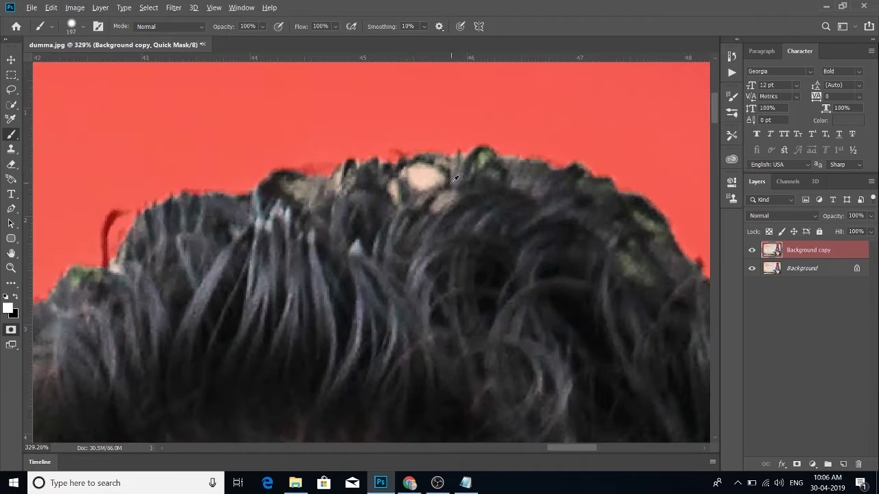
{"action": "left_click_drag", "start_coordinate": [451, 182], "coordinate": [334, 183]}
{"action": "mouse_move", "coordinate": [549, 196]}
{"action": "left_mouse_down"}
{"action": "mouse_move", "coordinate": [497, 199]}
{"action": "mouse_move", "coordinate": [447, 183]}
{"action": "left_mouse_up"}
{"action": "key", "text": "x"}
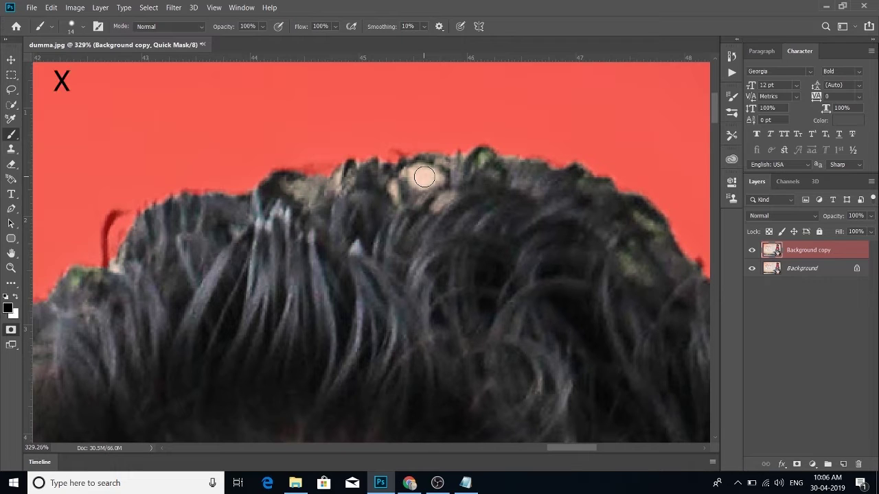
{"action": "left_click", "coordinate": [422, 177]}
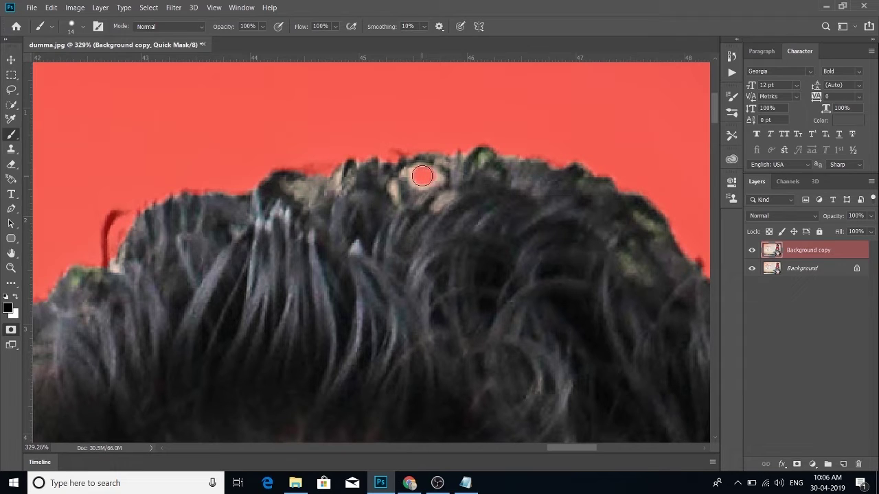
{"action": "left_click_drag", "start_coordinate": [418, 173], "coordinate": [428, 177]}
Mask out the light background patch at the side of the hair above the loose strand with a 7 px brush
{"action": "scroll", "coordinate": [421, 175], "scroll_direction": "down", "scroll_amount": 5}
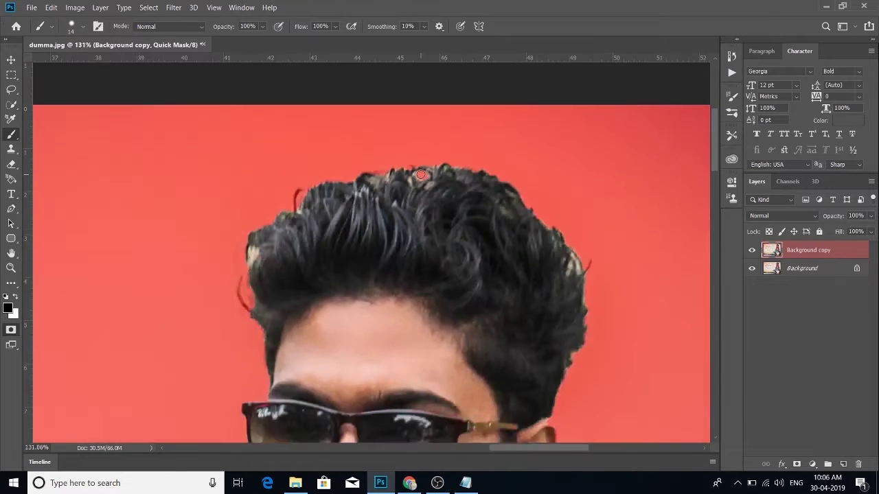
{"action": "scroll", "coordinate": [373, 204], "scroll_direction": "up", "scroll_amount": 4}
{"action": "scroll", "coordinate": [373, 205], "scroll_direction": "up", "scroll_amount": 5}
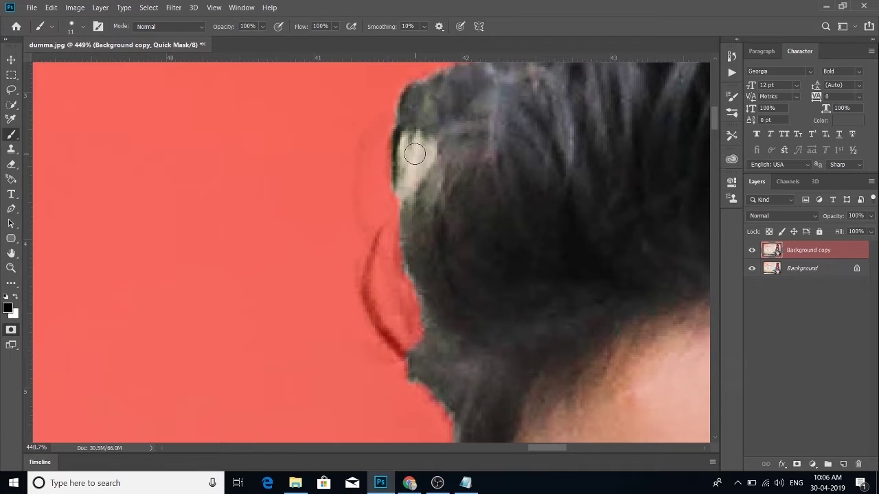
{"action": "right_click", "coordinate": [416, 153], "text": "alt"}
{"action": "mouse_move", "coordinate": [418, 145]}
{"action": "left_mouse_down"}
{"action": "mouse_move", "coordinate": [409, 165]}
{"action": "mouse_move", "coordinate": [426, 148]}
{"action": "mouse_move", "coordinate": [424, 161]}
{"action": "mouse_move", "coordinate": [427, 150]}
{"action": "mouse_move", "coordinate": [408, 149]}
{"action": "mouse_move", "coordinate": [412, 164]}
{"action": "left_mouse_up"}
Paint the curved loose hair strand beside the forehead into the selection with a 3 px white brush
{"action": "scroll", "coordinate": [386, 248], "scroll_direction": "down", "scroll_amount": 3}
{"action": "scroll", "coordinate": [386, 248], "scroll_direction": "up", "scroll_amount": 2}
{"action": "scroll", "coordinate": [386, 248], "scroll_direction": "up", "scroll_amount": 3}
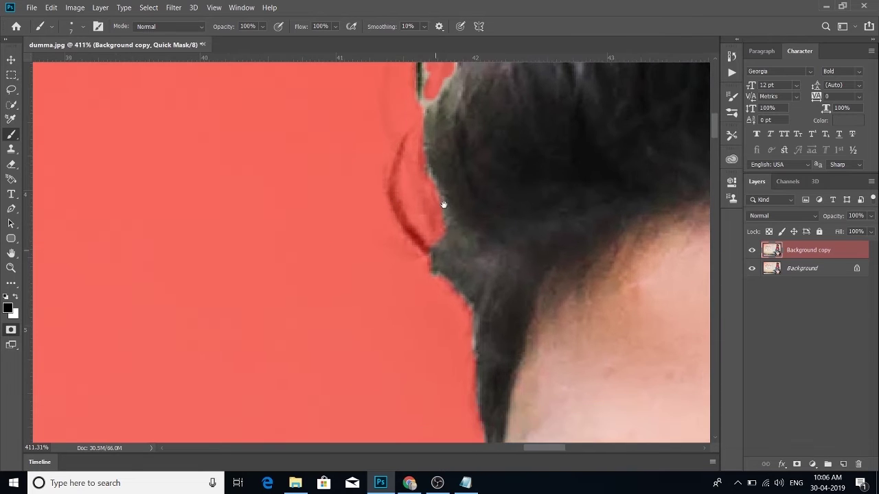
{"action": "key", "text": "x"}
{"action": "left_click", "coordinate": [414, 225], "text": "alt"}
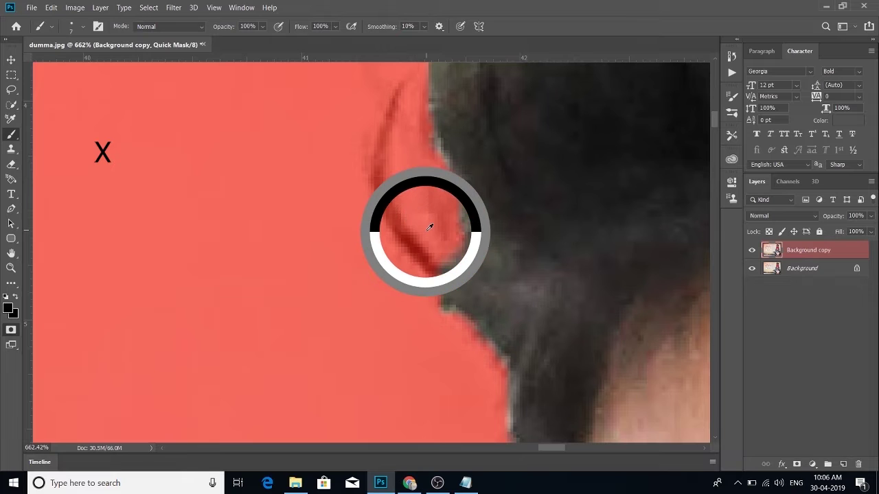
{"action": "left_click_drag", "start_coordinate": [414, 221], "coordinate": [618, 309]}
{"action": "left_click_drag", "start_coordinate": [367, 171], "coordinate": [382, 196]}
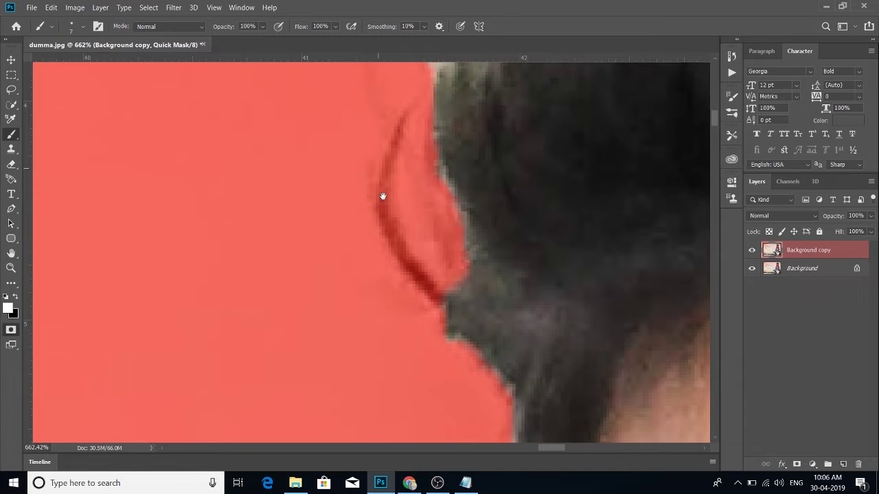
{"action": "right_click", "coordinate": [403, 134]}
{"action": "right_click", "coordinate": [402, 132], "text": "alt"}
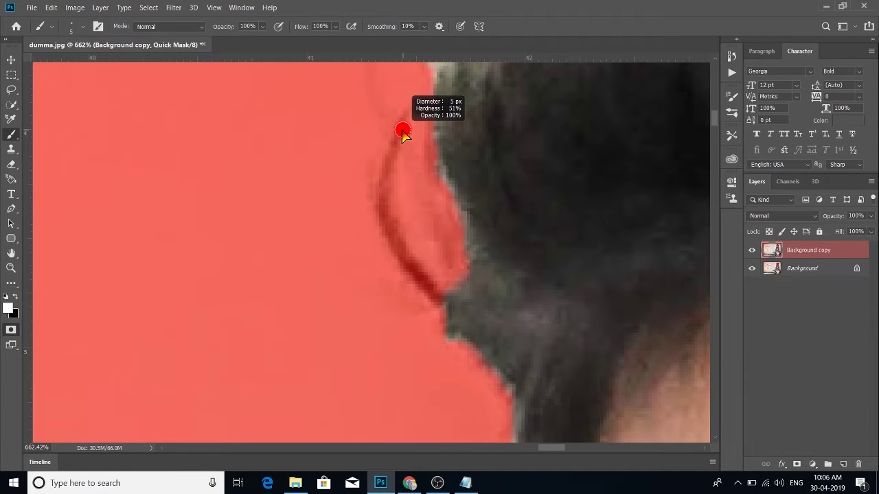
{"action": "scroll", "coordinate": [398, 128], "scroll_direction": "up", "scroll_amount": 1}
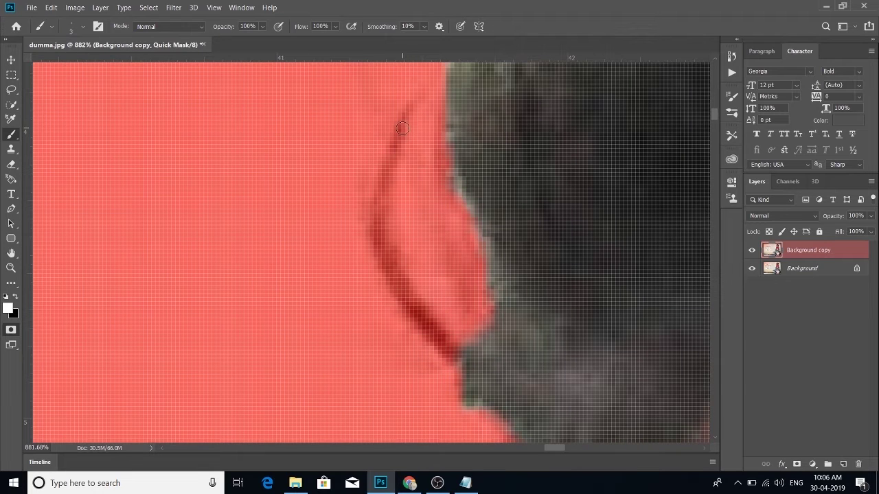
{"action": "mouse_move", "coordinate": [403, 128]}
{"action": "left_mouse_down"}
{"action": "mouse_move", "coordinate": [385, 162]}
{"action": "mouse_move", "coordinate": [379, 242]}
{"action": "mouse_move", "coordinate": [402, 293]}
{"action": "left_mouse_up"}
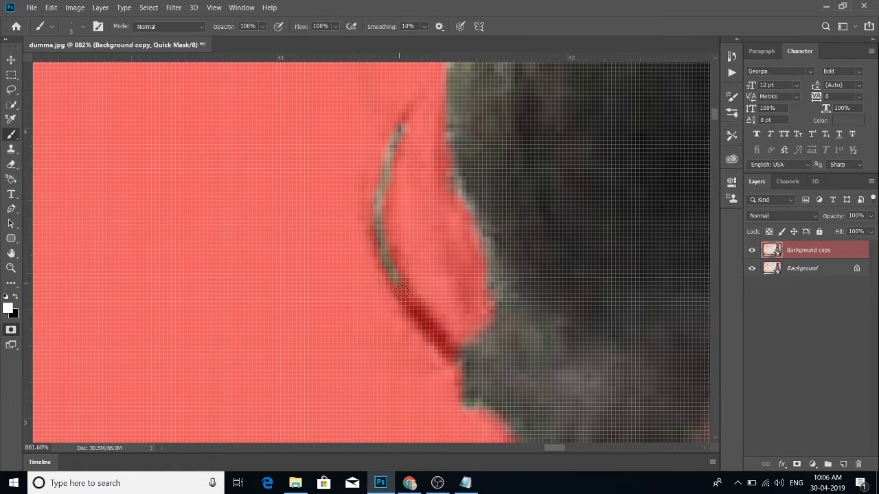
Mask out the stray unmasked streak in the background beside the shirt sleeve with a 52 px black brush
{"action": "scroll", "coordinate": [493, 220], "scroll_direction": "down", "scroll_amount": 14}
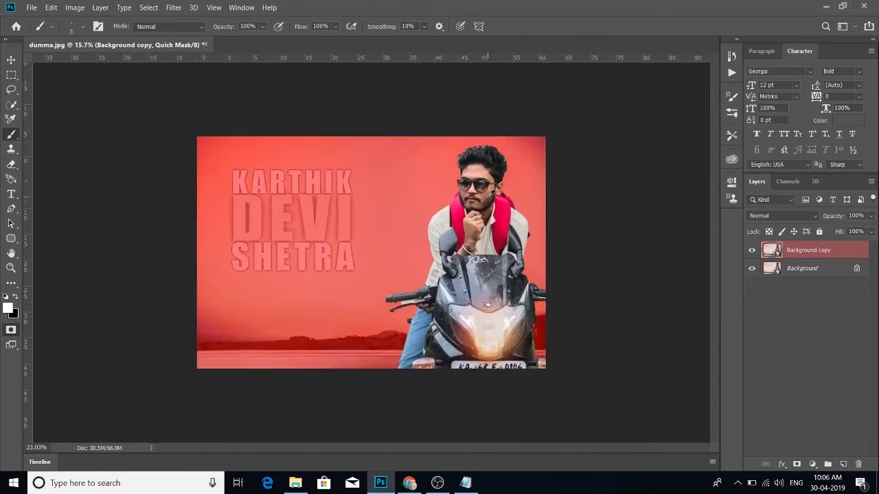
{"action": "scroll", "coordinate": [494, 184], "scroll_direction": "up", "scroll_amount": 1}
{"action": "scroll", "coordinate": [455, 274], "scroll_direction": "up", "scroll_amount": 6}
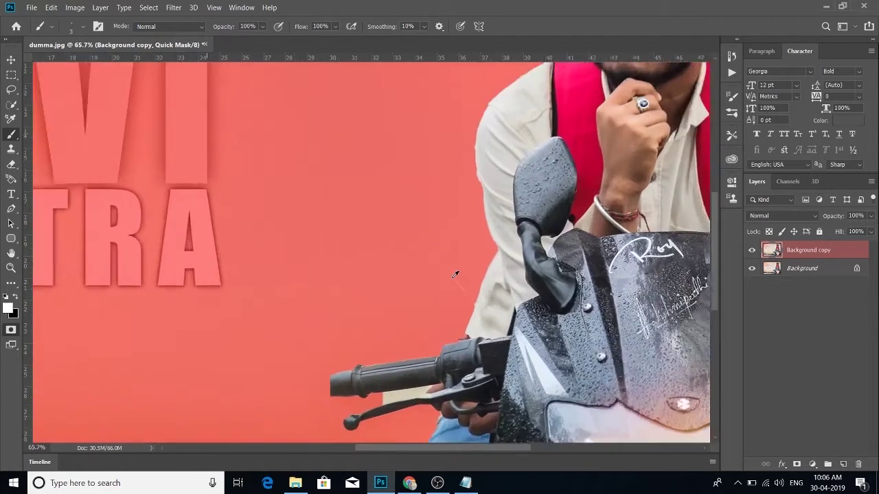
{"action": "scroll", "coordinate": [443, 212], "scroll_direction": "up", "scroll_amount": 1}
{"action": "scroll", "coordinate": [442, 212], "scroll_direction": "up", "scroll_amount": 1}
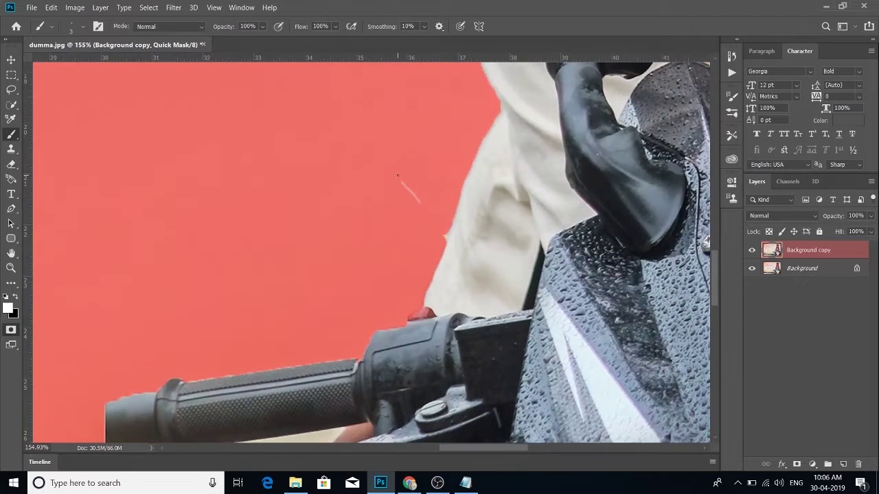
{"action": "key", "text": "x"}
{"action": "scroll", "coordinate": [408, 182], "scroll_direction": "down", "scroll_amount": 1}
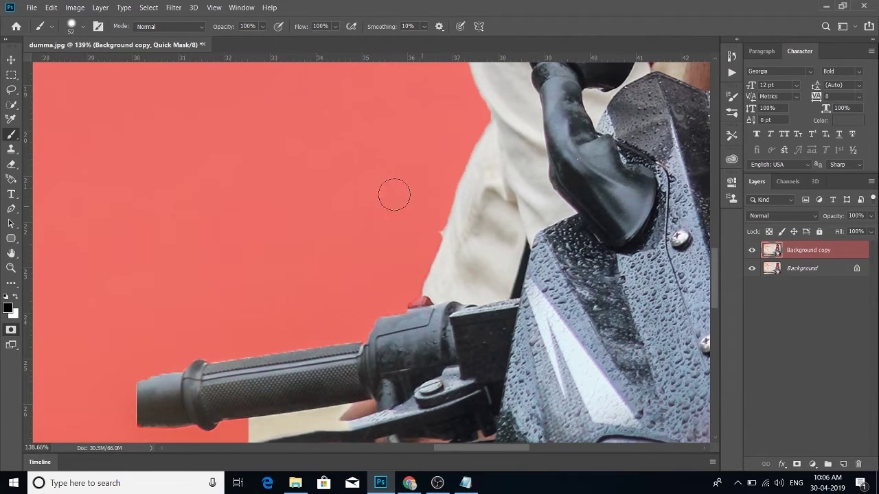
Mask out the background showing between the handlebar grip and the brake lever, using a 19 px brush along the edges
{"action": "scroll", "coordinate": [407, 197], "scroll_direction": "down", "scroll_amount": 7}
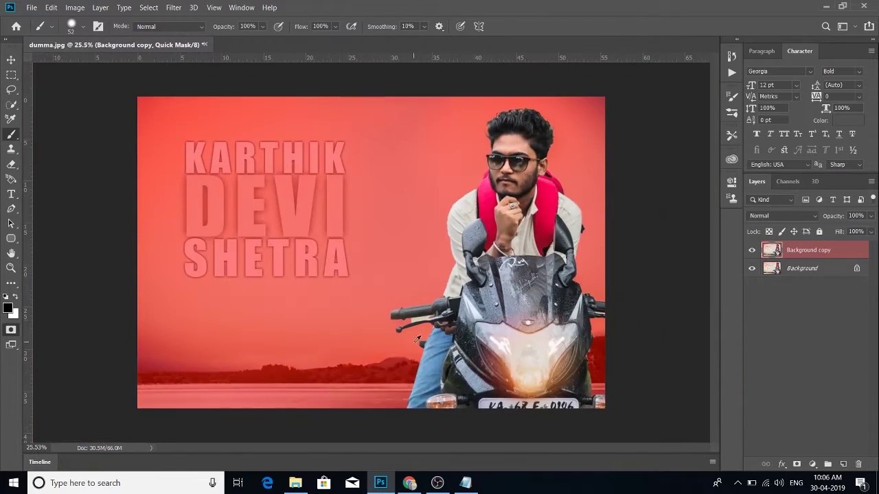
{"action": "scroll", "coordinate": [469, 289], "scroll_direction": "up", "scroll_amount": 3}
{"action": "scroll", "coordinate": [469, 289], "scroll_direction": "up", "scroll_amount": 4}
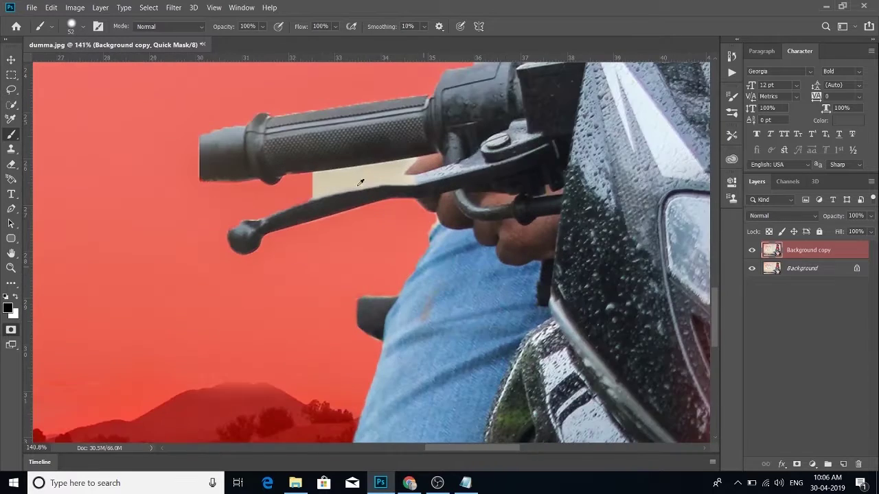
{"action": "left_click_drag", "start_coordinate": [351, 168], "coordinate": [389, 206]}
{"action": "scroll", "coordinate": [390, 206], "scroll_direction": "up", "scroll_amount": 2}
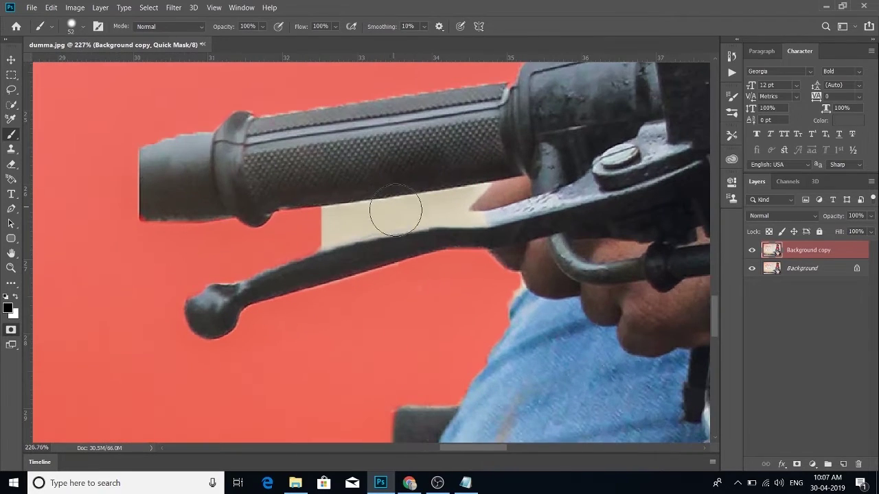
{"action": "mouse_move", "coordinate": [386, 215]}
{"action": "left_mouse_down"}
{"action": "mouse_move", "coordinate": [355, 226]}
{"action": "mouse_move", "coordinate": [390, 214]}
{"action": "left_mouse_up"}
{"action": "key", "text": "x"}
{"action": "key", "text": "x"}
{"action": "mouse_move", "coordinate": [342, 217]}
{"action": "left_mouse_down"}
{"action": "mouse_move", "coordinate": [375, 213]}
{"action": "mouse_move", "coordinate": [328, 209]}
{"action": "mouse_move", "coordinate": [505, 181]}
{"action": "mouse_move", "coordinate": [477, 206]}
{"action": "mouse_move", "coordinate": [305, 250]}
{"action": "mouse_move", "coordinate": [319, 228]}
{"action": "mouse_move", "coordinate": [477, 195]}
{"action": "left_mouse_up"}
{"action": "scroll", "coordinate": [381, 213], "scroll_direction": "up", "scroll_amount": 1}
{"action": "right_click", "coordinate": [308, 235], "text": "alt"}
{"action": "scroll", "coordinate": [477, 195], "scroll_direction": "down", "scroll_amount": 2}
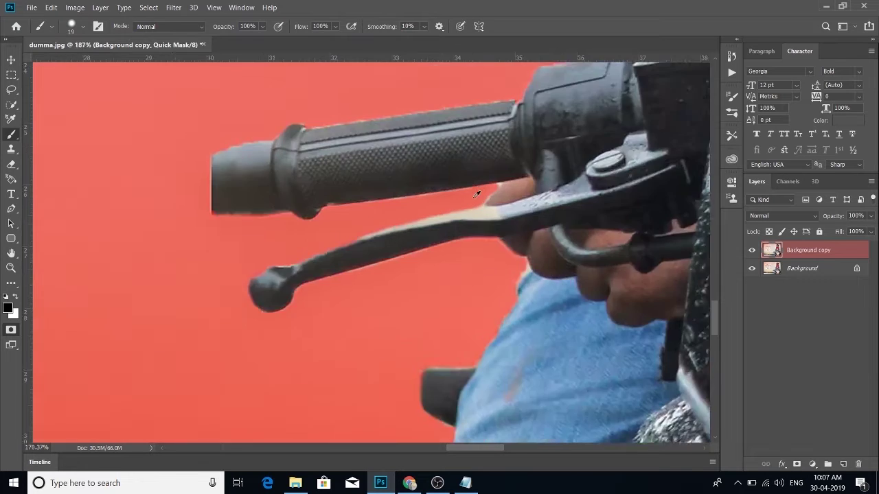
Exit Quick Mask mode to turn the refined mask back into a selection
{"action": "scroll", "coordinate": [477, 194], "scroll_direction": "down", "scroll_amount": 6}
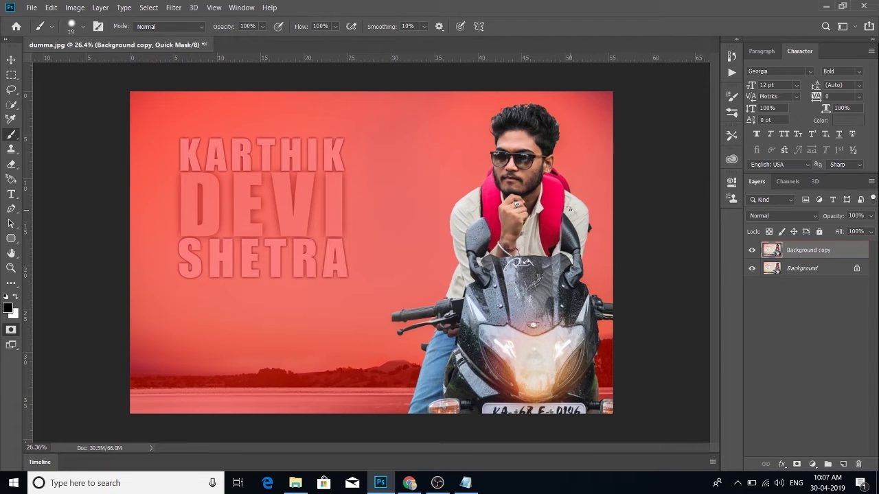
{"action": "key", "text": "q"}
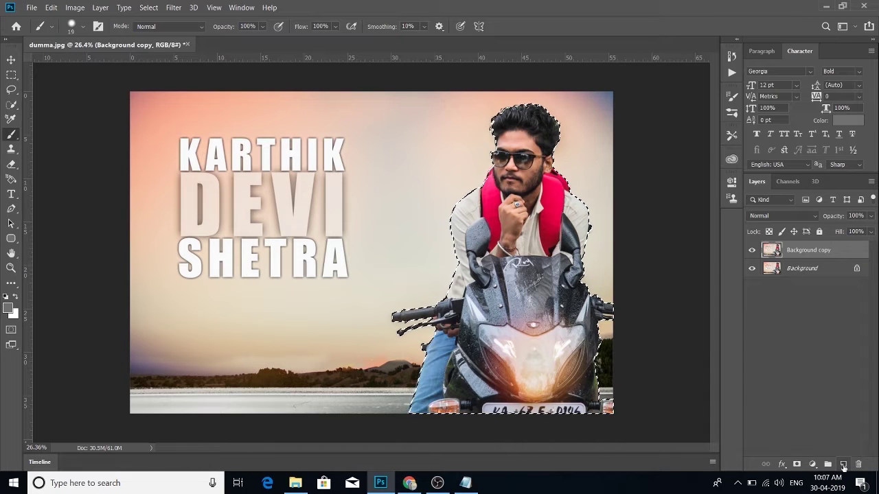
Add a new empty layer above Background copy and reset the foreground and background colours to black and white
{"action": "left_click", "coordinate": [844, 467]}
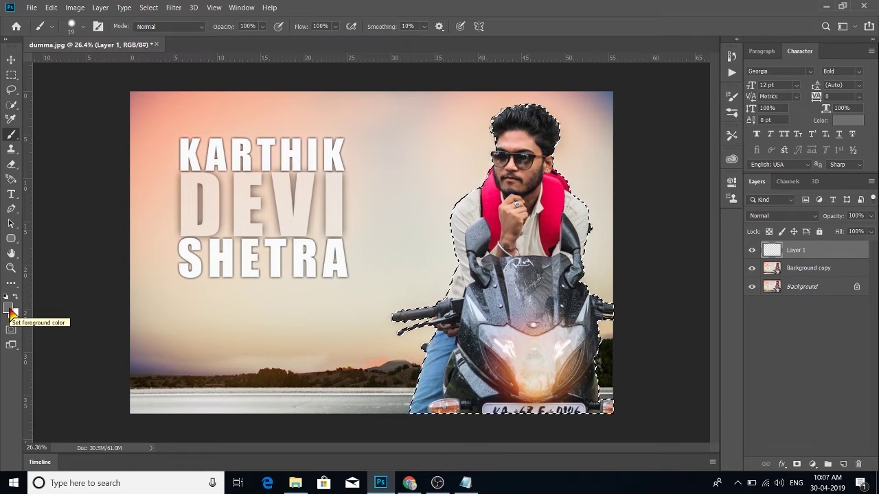
{"action": "key", "text": "d"}
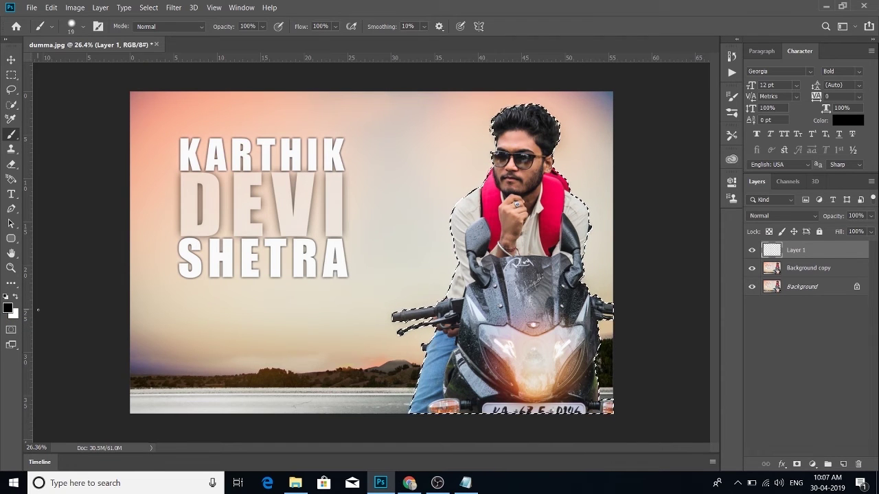
Fill the selected man and motorcycle with white on Layer 1, hide that layer and deselect
{"action": "key", "text": "x"}
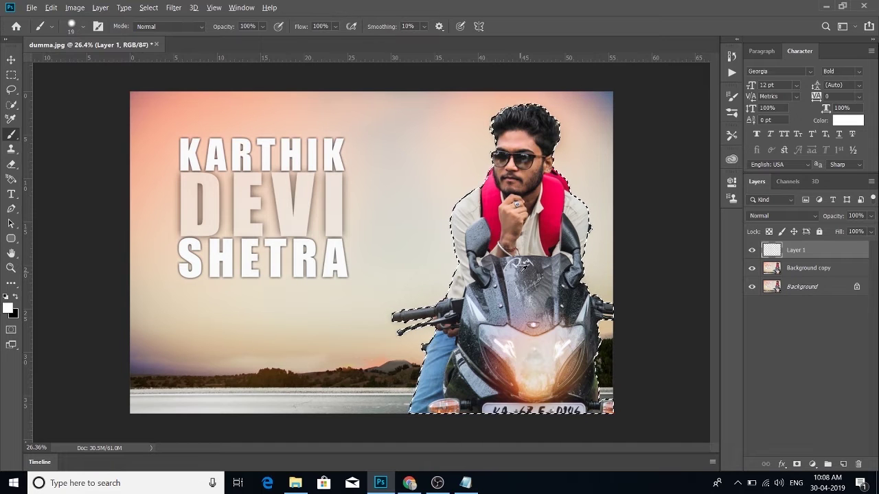
{"action": "left_click", "coordinate": [753, 250]}
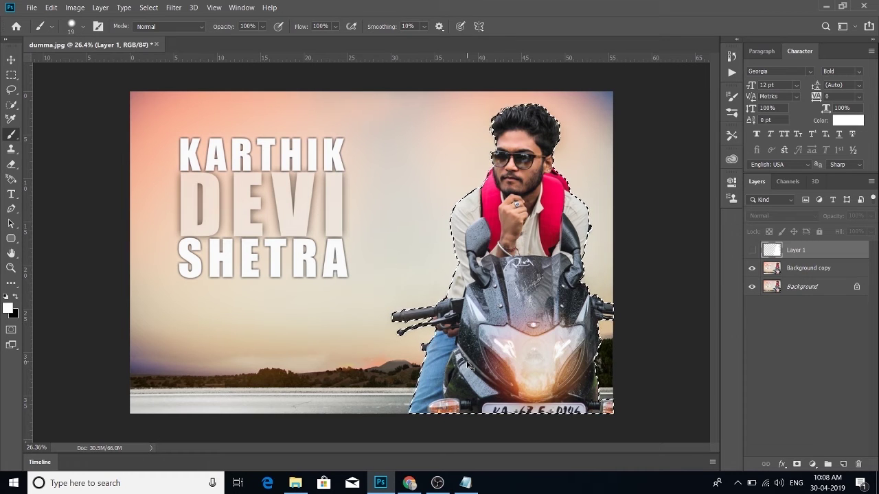
{"action": "key", "text": "ctrl+d"}
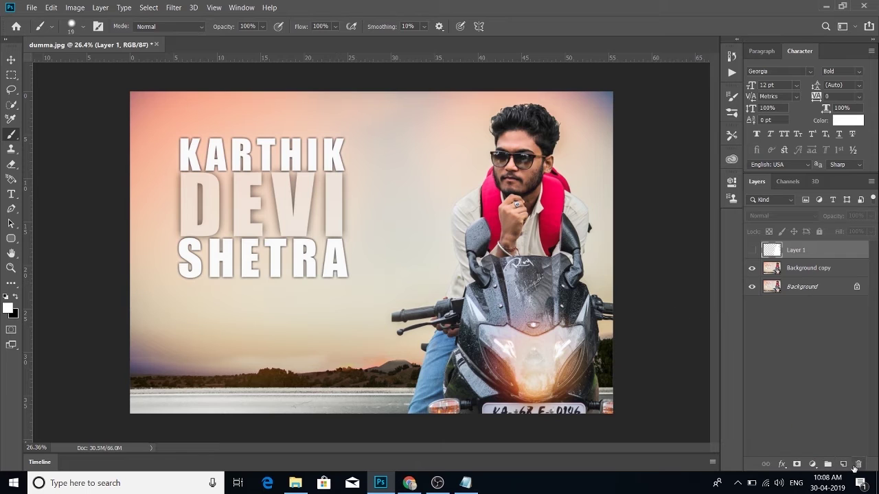
Add a new layer, draw a short white-to-black linear gradient upward from the image's bottom edge, and hide the layer
{"action": "left_click", "coordinate": [844, 465]}
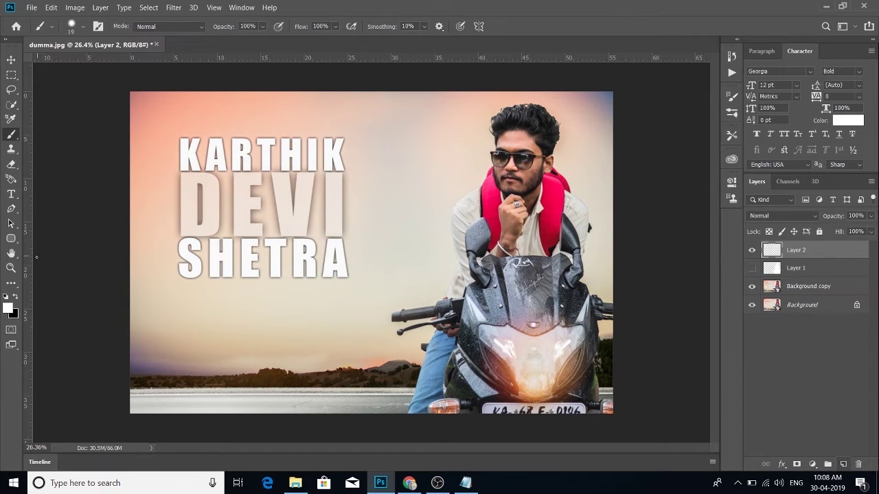
{"action": "left_click", "coordinate": [11, 283]}
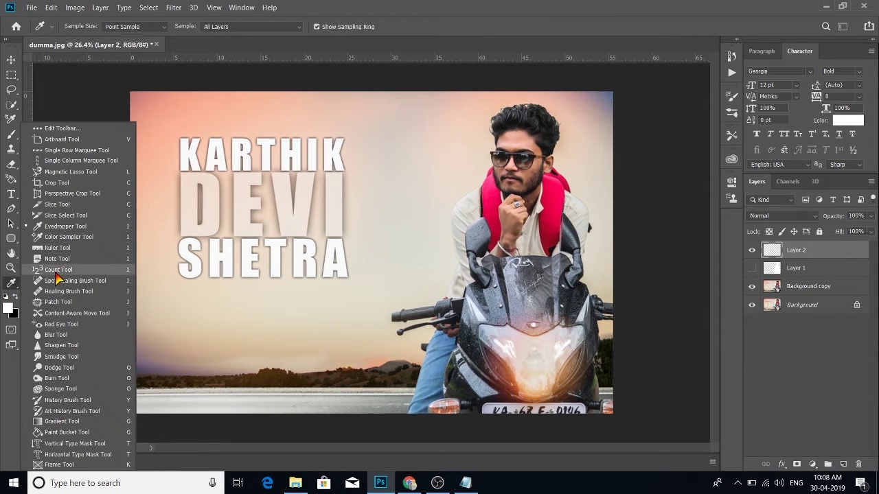
{"action": "left_click", "coordinate": [61, 422]}
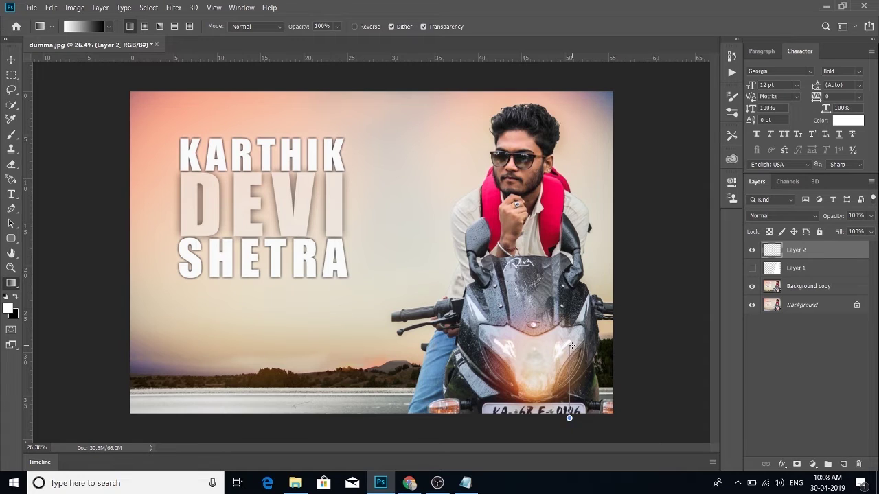
{"action": "left_click_drag", "start_coordinate": [572, 412], "coordinate": [572, 346]}
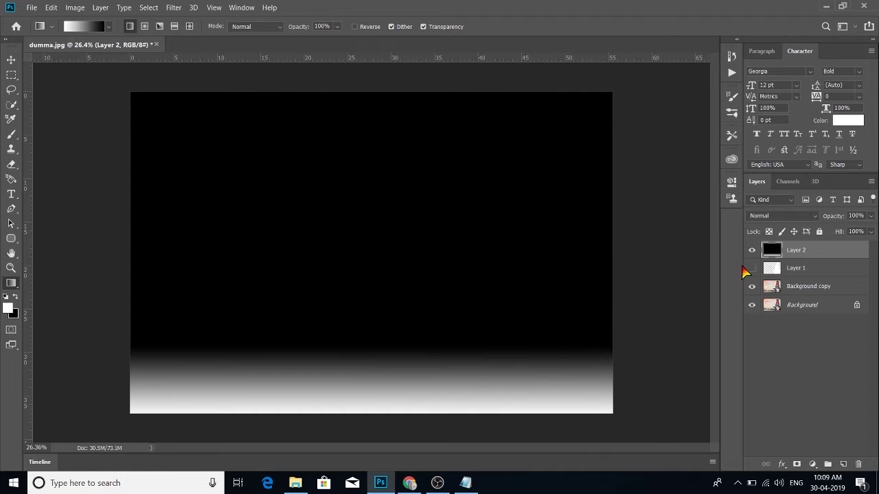
{"action": "left_click", "coordinate": [752, 249]}
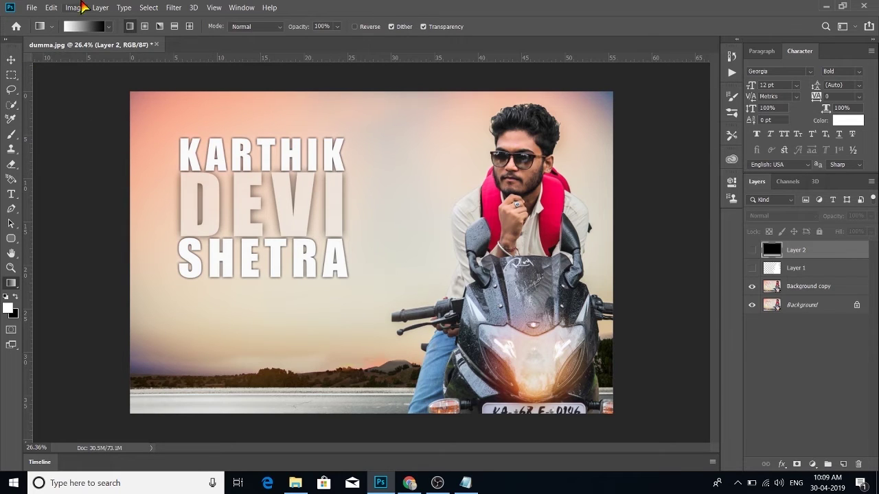
Select the title lettering by sampled colours with Color Range at fuzziness 0, and enter Quick Mask mode with default black and white colours
{"action": "left_click", "coordinate": [148, 8]}
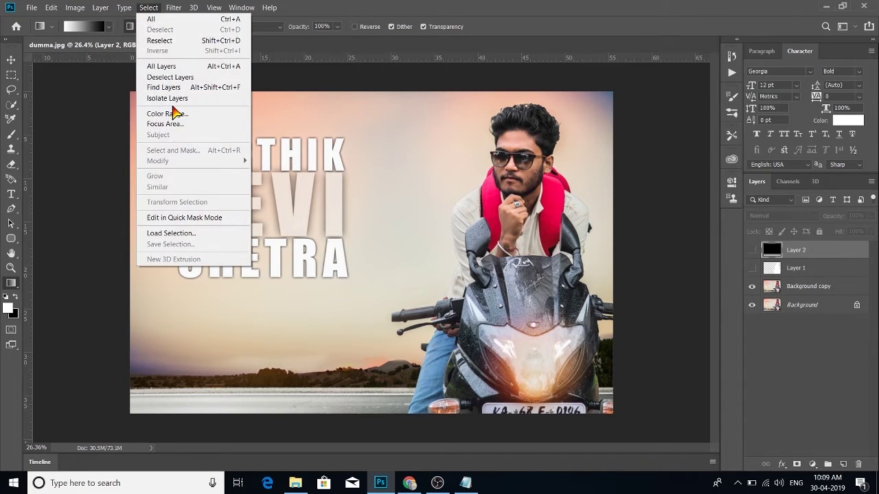
{"action": "left_click", "coordinate": [167, 113]}
{"action": "left_click", "coordinate": [547, 237]}
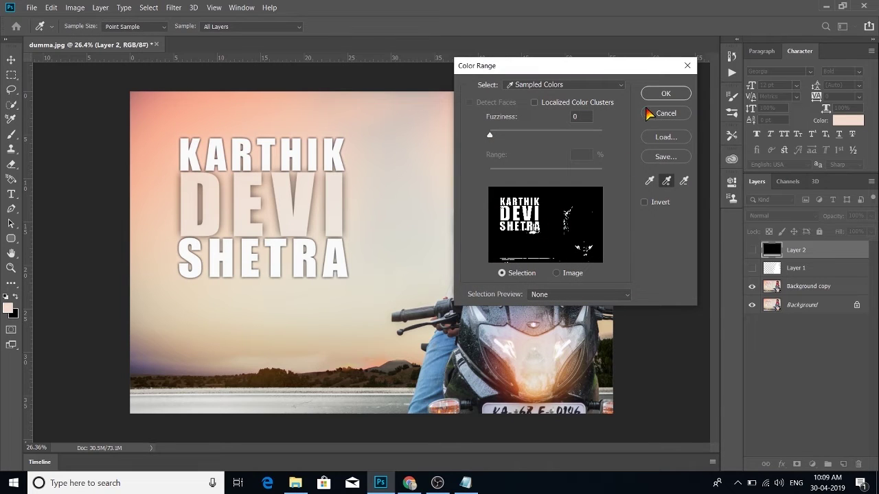
{"action": "left_click", "coordinate": [664, 95]}
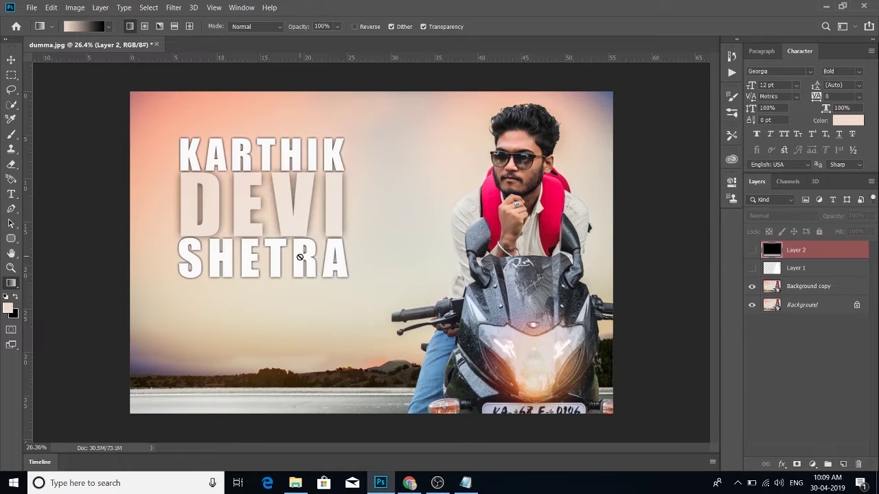
{"action": "key", "text": "d"}
{"action": "key", "text": "q"}
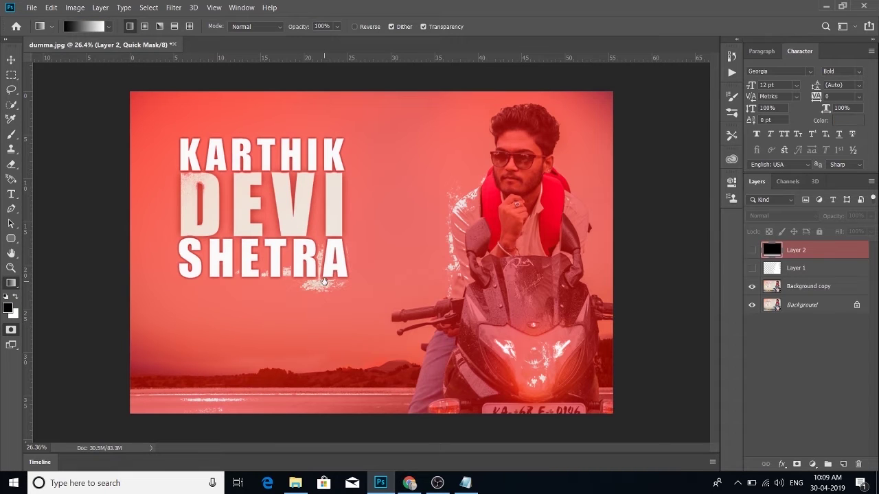
Mask out the stray unmasked spots along the shirt sleeve and on the headlight with a 439 px black brush
{"action": "scroll", "coordinate": [331, 206], "scroll_direction": "up", "scroll_amount": 3}
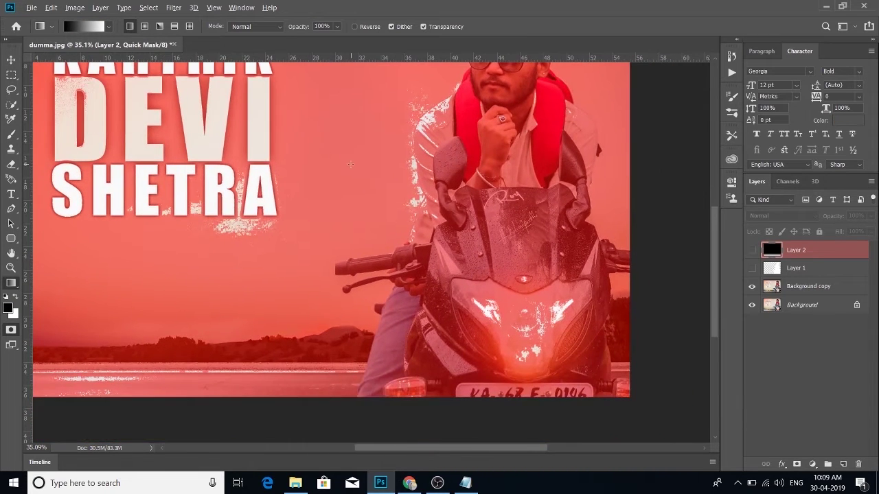
{"action": "key", "text": "b"}
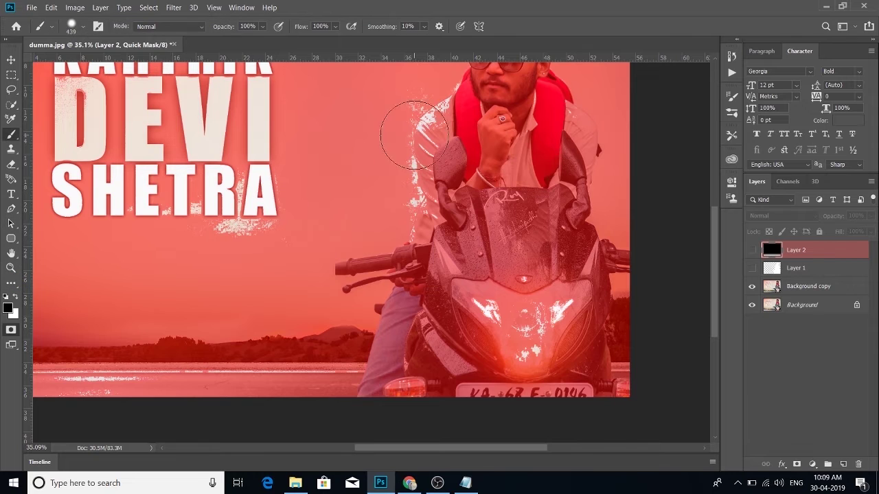
{"action": "left_click_drag", "start_coordinate": [414, 134], "coordinate": [412, 299]}
{"action": "left_click_drag", "start_coordinate": [268, 335], "coordinate": [343, 191]}
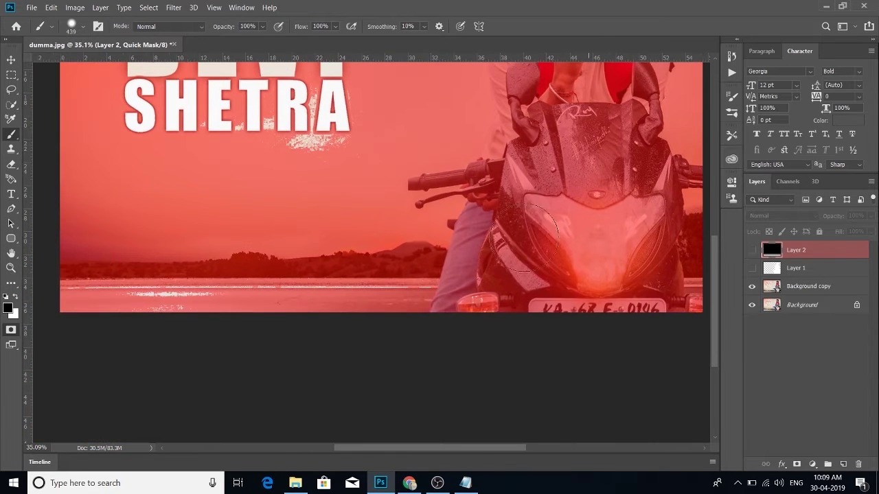
Mask out the stray specks below and beside the end of the title's third line, reducing the black brush to 82 px
{"action": "scroll", "coordinate": [343, 190], "scroll_direction": "up", "scroll_amount": 5}
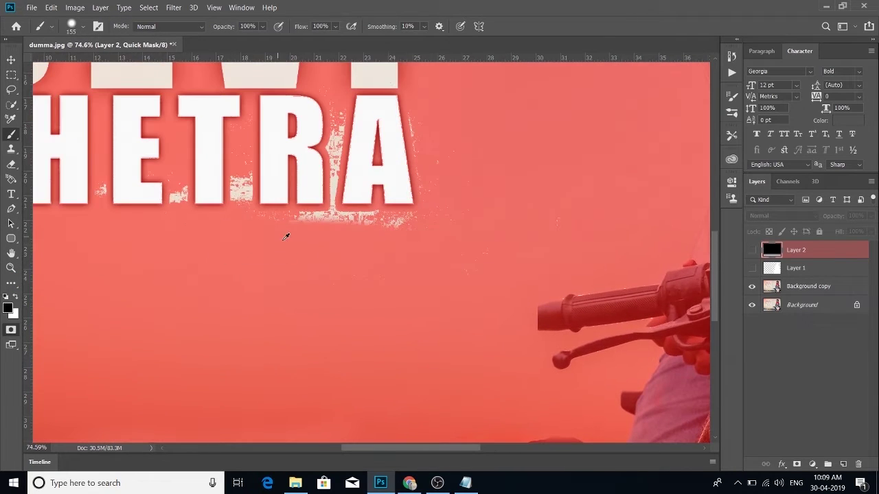
{"action": "scroll", "coordinate": [284, 235], "scroll_direction": "up", "scroll_amount": 2}
{"action": "left_click_drag", "start_coordinate": [488, 230], "coordinate": [469, 229]}
{"action": "mouse_move", "coordinate": [401, 220]}
{"action": "left_mouse_down"}
{"action": "mouse_move", "coordinate": [328, 220]}
{"action": "mouse_move", "coordinate": [441, 212]}
{"action": "mouse_move", "coordinate": [321, 298]}
{"action": "mouse_move", "coordinate": [584, 256]}
{"action": "left_mouse_up"}
{"action": "left_click_drag", "start_coordinate": [598, 244], "coordinate": [302, 282]}
{"action": "left_click_drag", "start_coordinate": [405, 261], "coordinate": [467, 381]}
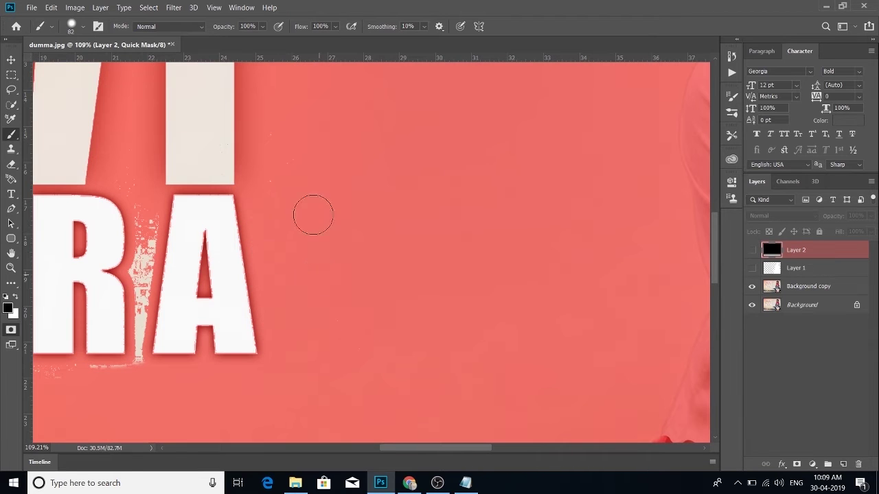
{"action": "mouse_move", "coordinate": [339, 302]}
{"action": "left_mouse_down"}
{"action": "mouse_move", "coordinate": [569, 199]}
{"action": "mouse_move", "coordinate": [561, 319]}
{"action": "left_mouse_up"}
Mask out the stray patches between the letters T, R and A of the title's third line with a 50 px brush
{"action": "key", "text": "bracketleft"}
{"action": "key", "text": "bracketleft"}
{"action": "key", "text": "bracketleft"}
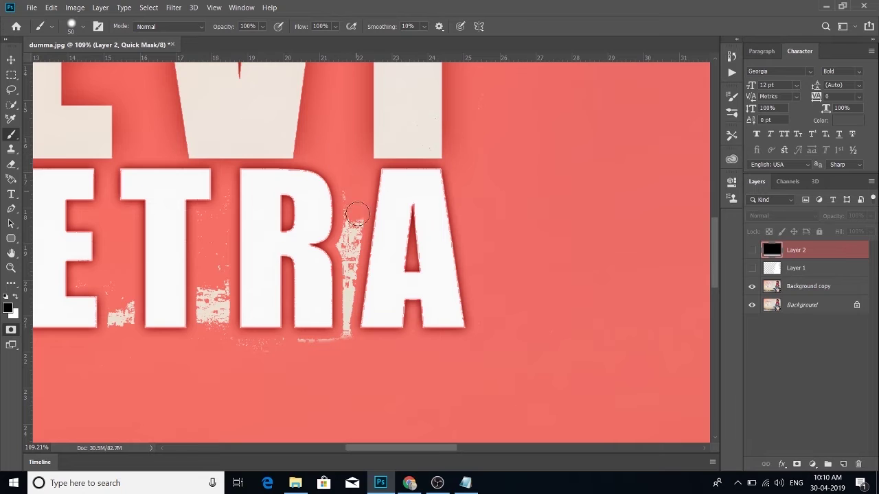
{"action": "mouse_move", "coordinate": [358, 210]}
{"action": "left_mouse_down"}
{"action": "mouse_move", "coordinate": [355, 250]}
{"action": "mouse_move", "coordinate": [343, 251]}
{"action": "mouse_move", "coordinate": [348, 338]}
{"action": "mouse_move", "coordinate": [272, 348]}
{"action": "mouse_move", "coordinate": [330, 331]}
{"action": "left_mouse_up"}
{"action": "mouse_move", "coordinate": [335, 256]}
{"action": "left_mouse_down"}
{"action": "mouse_move", "coordinate": [350, 326]}
{"action": "mouse_move", "coordinate": [336, 207]}
{"action": "mouse_move", "coordinate": [355, 192]}
{"action": "mouse_move", "coordinate": [355, 266]}
{"action": "left_mouse_up"}
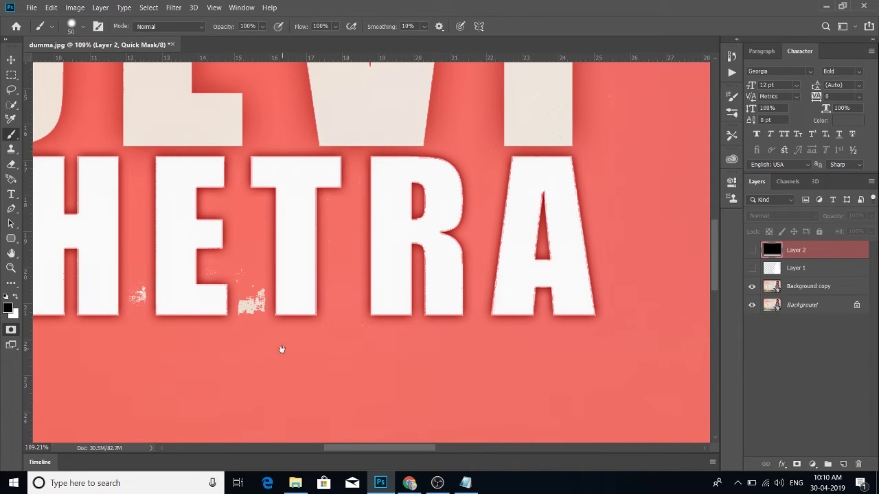
Mask out the remaining patches between the letters H, E and T of the title's third line
{"action": "left_click_drag", "start_coordinate": [282, 349], "coordinate": [371, 343]}
{"action": "left_click_drag", "start_coordinate": [333, 281], "coordinate": [345, 318]}
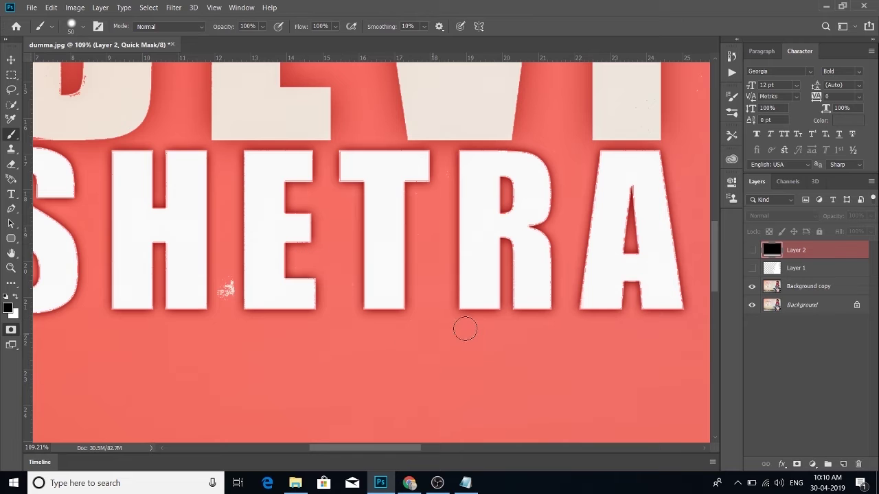
{"action": "scroll", "coordinate": [467, 327], "scroll_direction": "left", "scroll_amount": 3}
{"action": "left_click_drag", "start_coordinate": [435, 278], "coordinate": [436, 305]}
Unmask the speckled areas inside the large letter D of the title's second line with a 50 px white brush
{"action": "scroll", "coordinate": [367, 206], "scroll_direction": "up", "scroll_amount": 5}
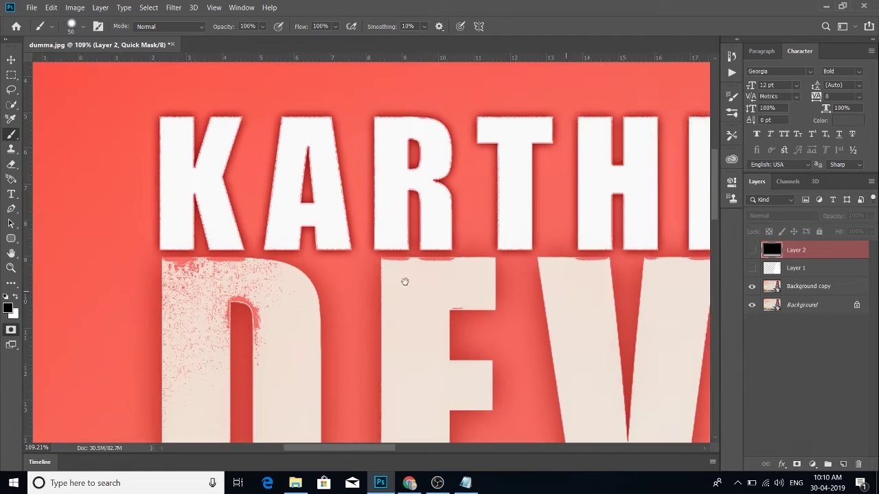
{"action": "scroll", "coordinate": [449, 291], "scroll_direction": "right", "scroll_amount": 3}
{"action": "scroll", "coordinate": [450, 290], "scroll_direction": "left", "scroll_amount": 5}
{"action": "key", "text": "x"}
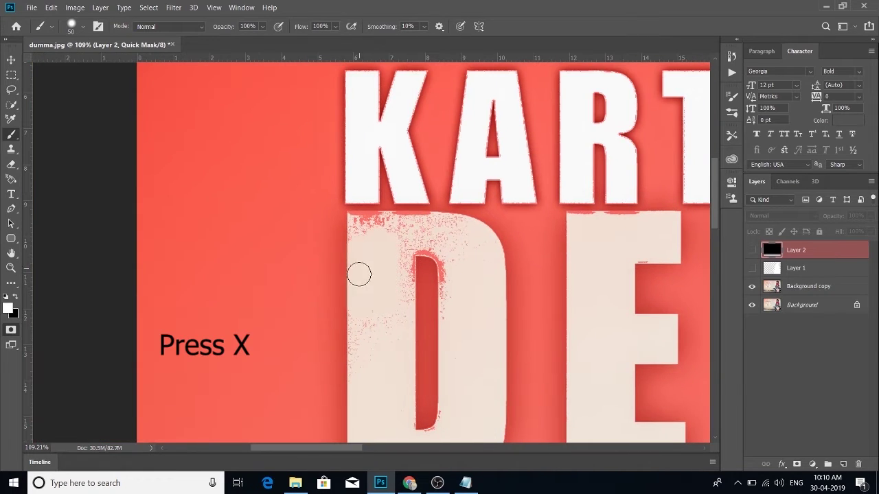
{"action": "mouse_move", "coordinate": [356, 230]}
{"action": "left_mouse_down"}
{"action": "mouse_move", "coordinate": [440, 229]}
{"action": "mouse_move", "coordinate": [419, 227]}
{"action": "mouse_move", "coordinate": [416, 241]}
{"action": "mouse_move", "coordinate": [441, 250]}
{"action": "mouse_move", "coordinate": [454, 317]}
{"action": "mouse_move", "coordinate": [461, 228]}
{"action": "mouse_move", "coordinate": [419, 243]}
{"action": "mouse_move", "coordinate": [435, 247]}
{"action": "mouse_move", "coordinate": [410, 247]}
{"action": "mouse_move", "coordinate": [401, 316]}
{"action": "left_mouse_up"}
{"action": "scroll", "coordinate": [402, 309], "scroll_direction": "down", "scroll_amount": 3}
{"action": "scroll", "coordinate": [491, 275], "scroll_direction": "up", "scroll_amount": 5}
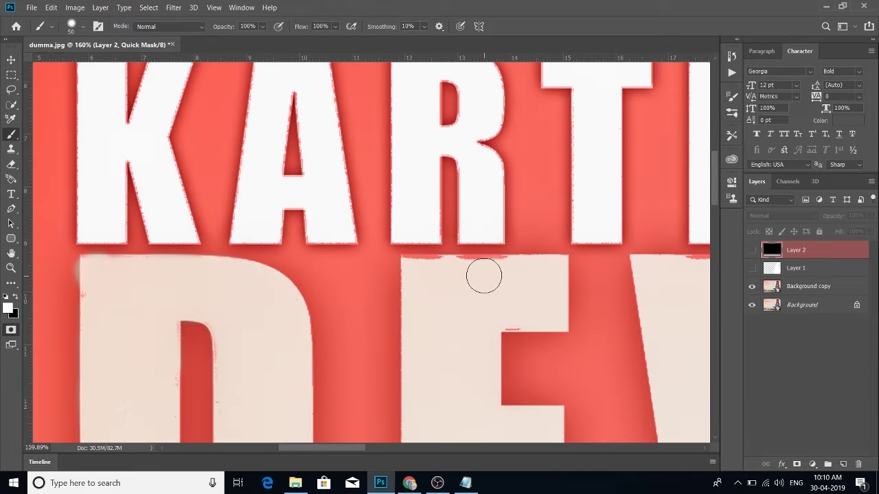
Unmask the notches along the top edges of the large letters E and V with progressively smaller white brushes
{"action": "scroll", "coordinate": [439, 265], "scroll_direction": "right", "scroll_amount": 5}
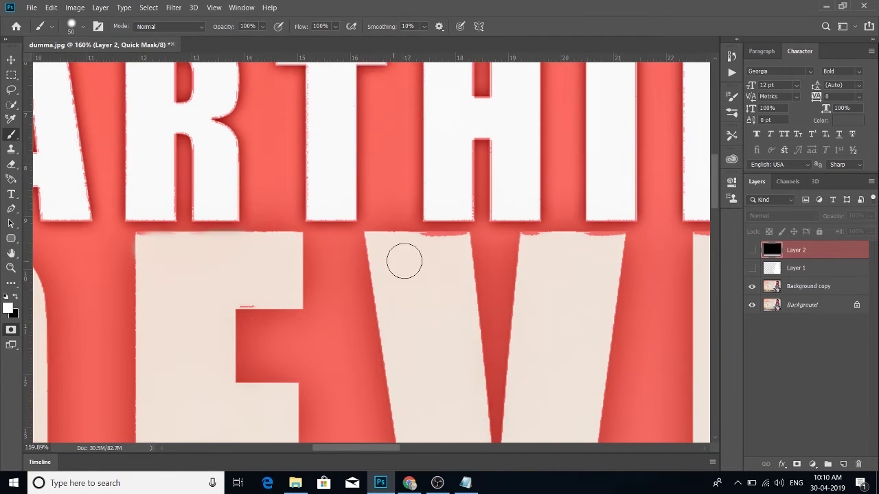
{"action": "right_click", "coordinate": [598, 249], "text": "alt"}
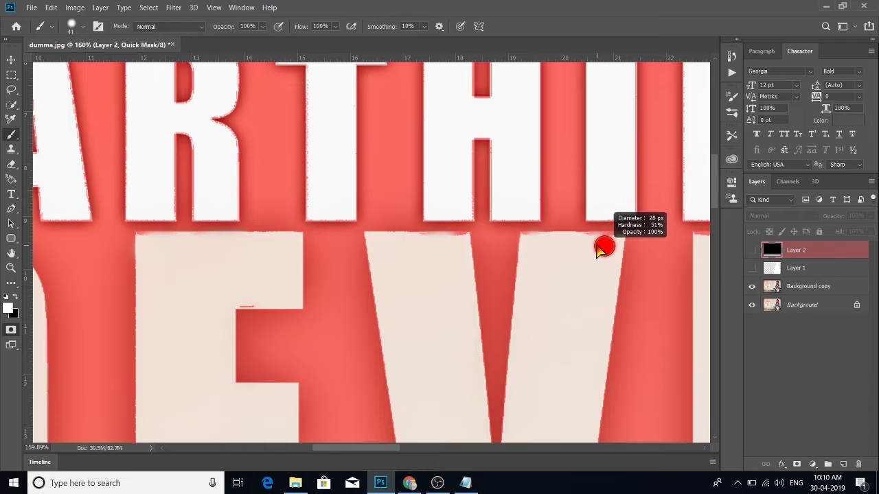
{"action": "scroll", "coordinate": [604, 246], "scroll_direction": "up", "scroll_amount": 2}
{"action": "right_click", "coordinate": [623, 234], "text": "alt"}
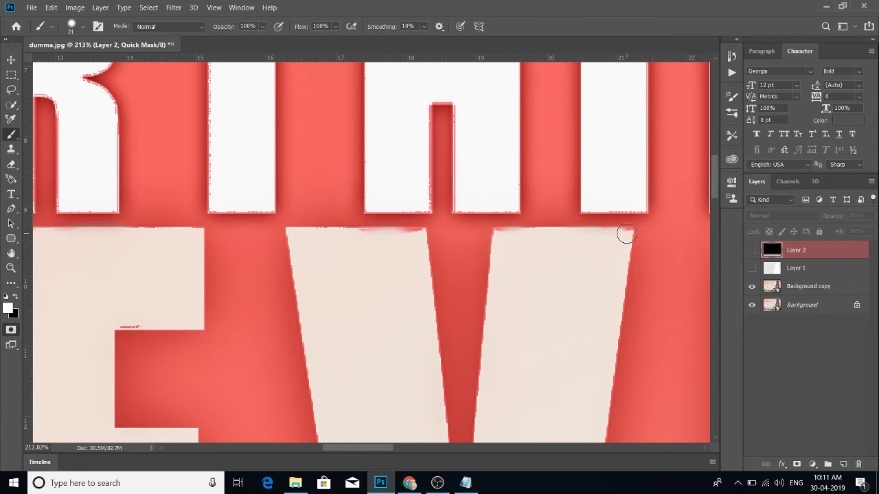
{"action": "key", "text": "ctrl+0"}
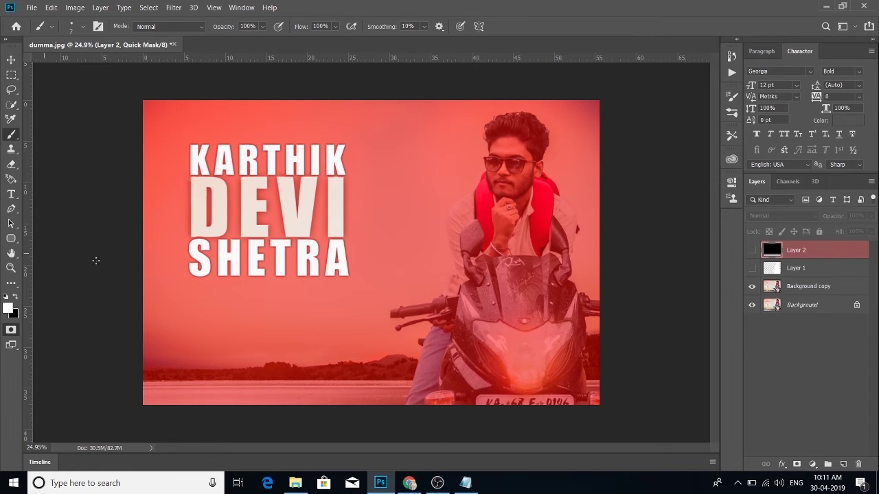
Turn the mask back into a selection and fill the title lettering with mid grey on a new layer
{"action": "key", "text": "q"}
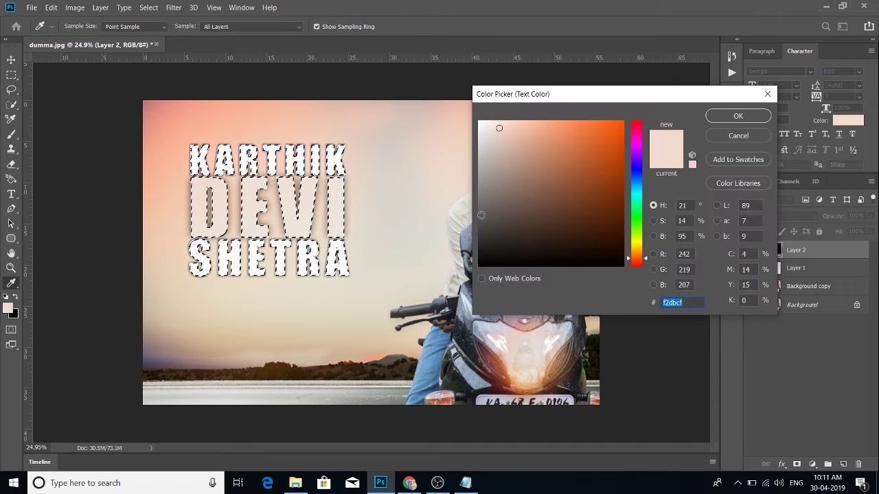
{"action": "left_click_drag", "start_coordinate": [493, 186], "coordinate": [480, 187]}
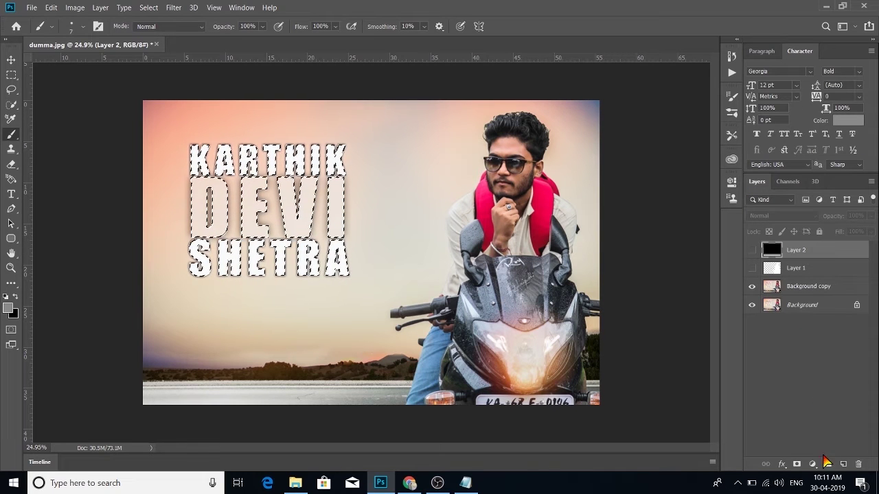
{"action": "left_click", "coordinate": [843, 464]}
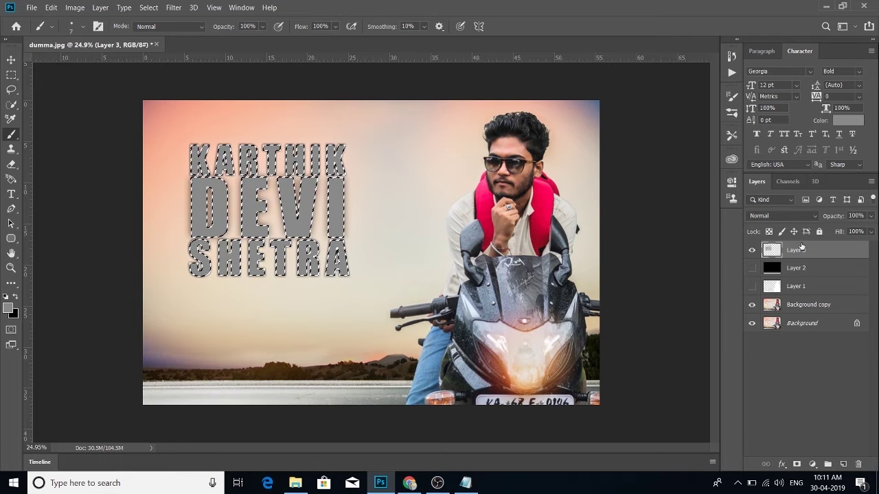
Show Layer 1 and Layer 2, hide Background copy, move Layer 1 to the top of the layer stack and deselect
{"action": "left_click", "coordinate": [752, 269]}
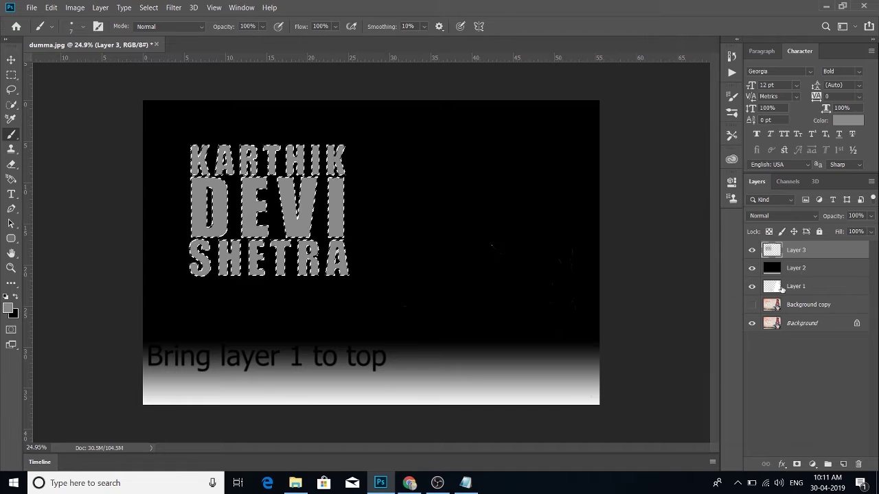
{"action": "left_click_drag", "start_coordinate": [781, 290], "coordinate": [817, 246]}
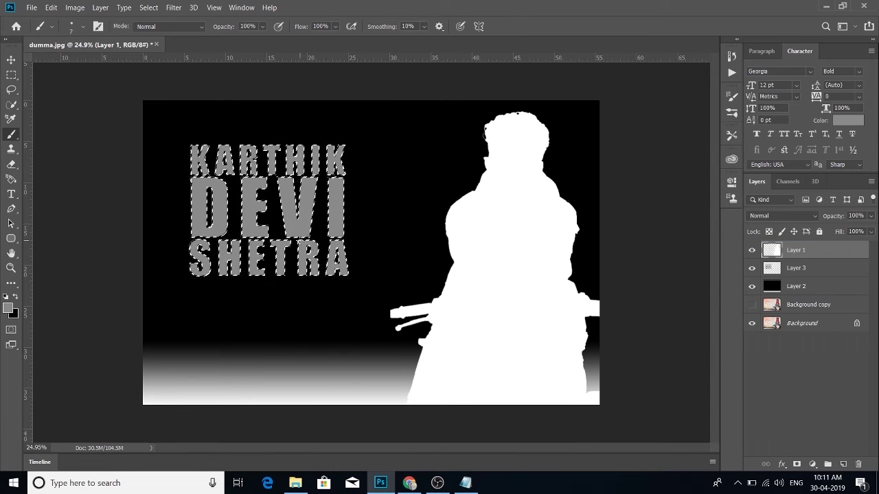
{"action": "key", "text": "ctrl+d"}
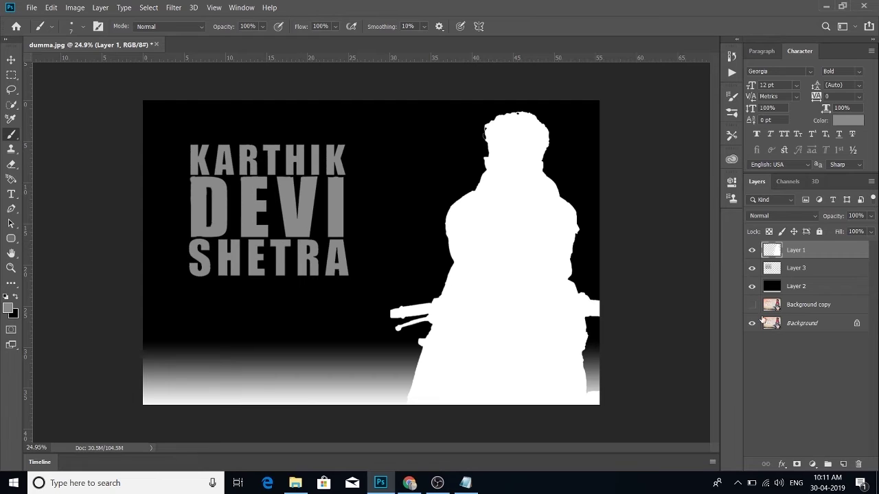
Group Layer 1, Layer 3 and Layer 2 and name the group depth
{"action": "left_click", "coordinate": [805, 269], "text": "shift"}
{"action": "left_click", "coordinate": [809, 287], "text": "shift"}
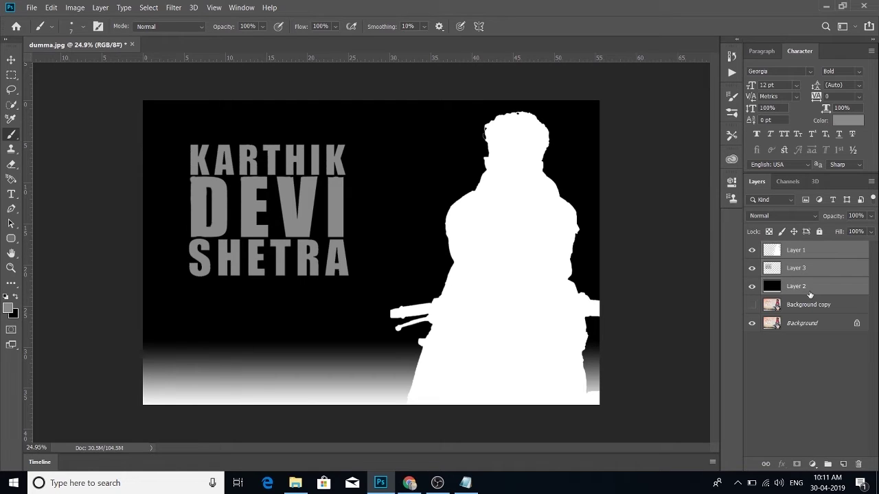
{"action": "key", "text": "ctrl+g"}
{"action": "double_click", "coordinate": [797, 247]}
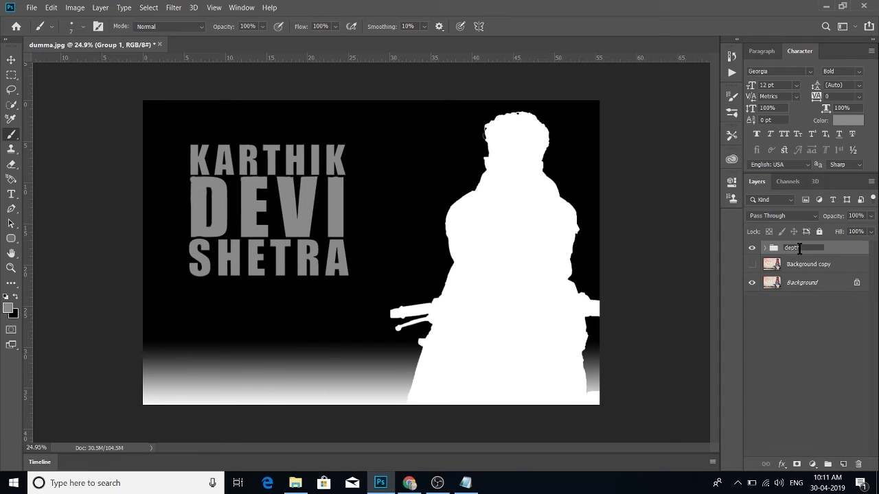
{"action": "type", "text": "depth"}
{"action": "key", "text": "Return"}
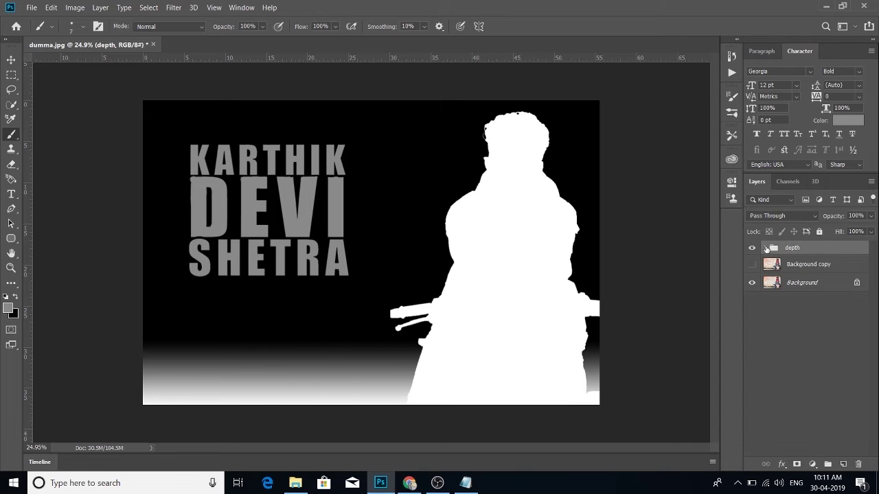
Hide the depth group and export the colour photo as a JPG named karthick into New folder (2)
{"action": "left_click", "coordinate": [753, 248]}
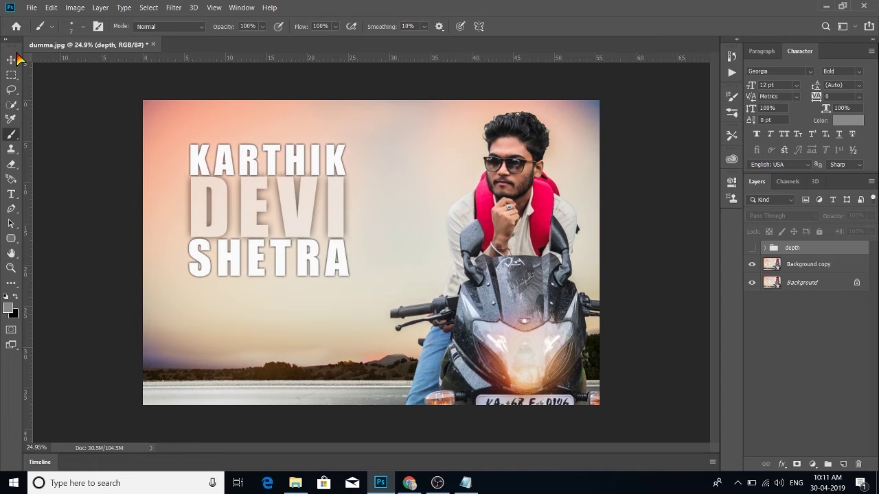
{"action": "left_click", "coordinate": [33, 8]}
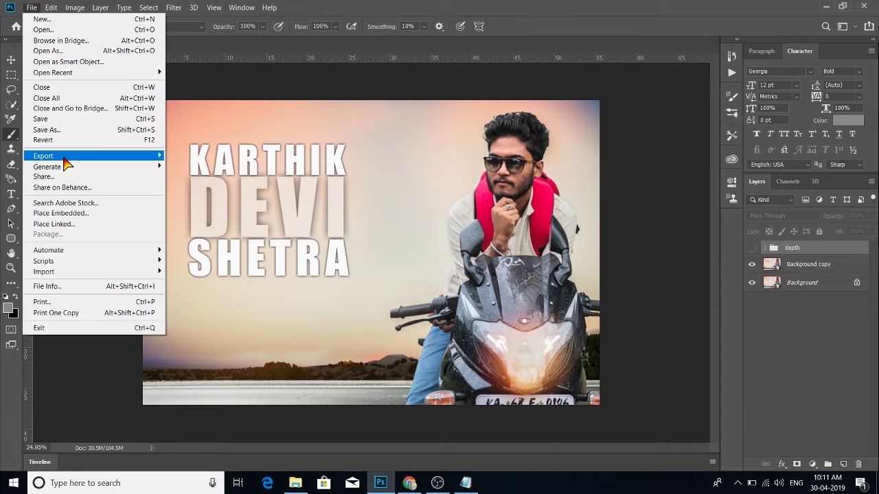
{"action": "mouse_move", "coordinate": [79, 159]}
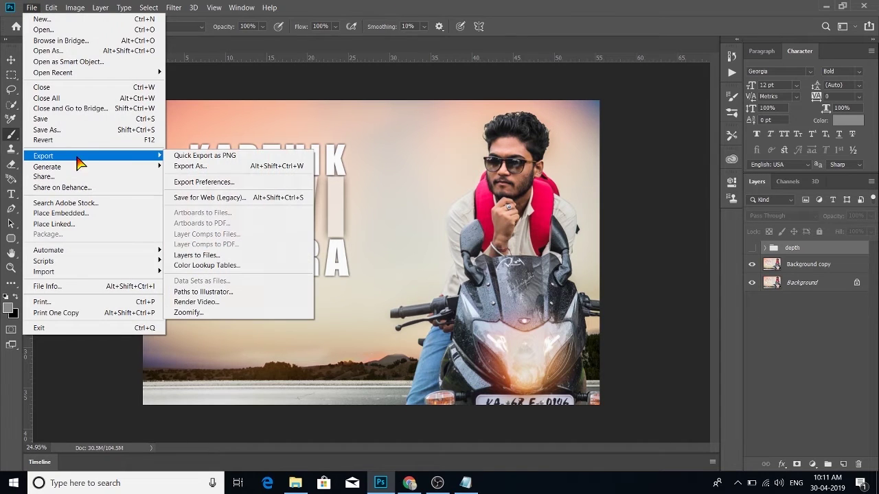
{"action": "left_click", "coordinate": [234, 165]}
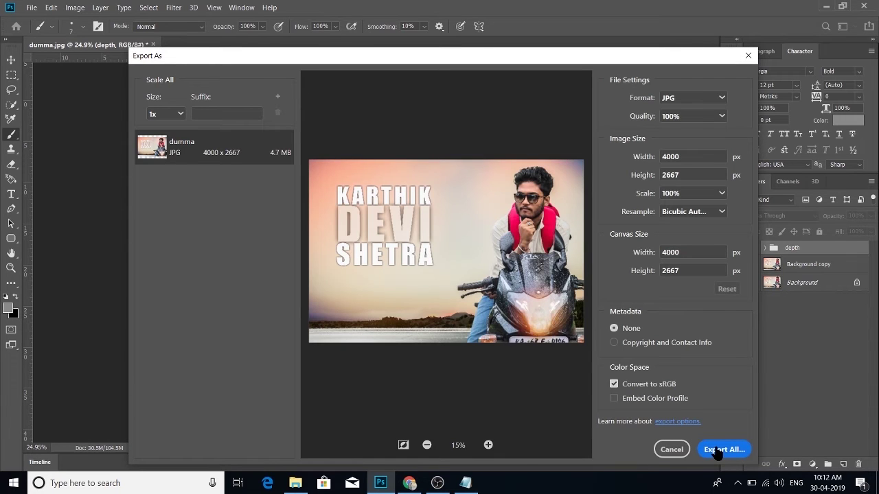
{"action": "left_click", "coordinate": [717, 451]}
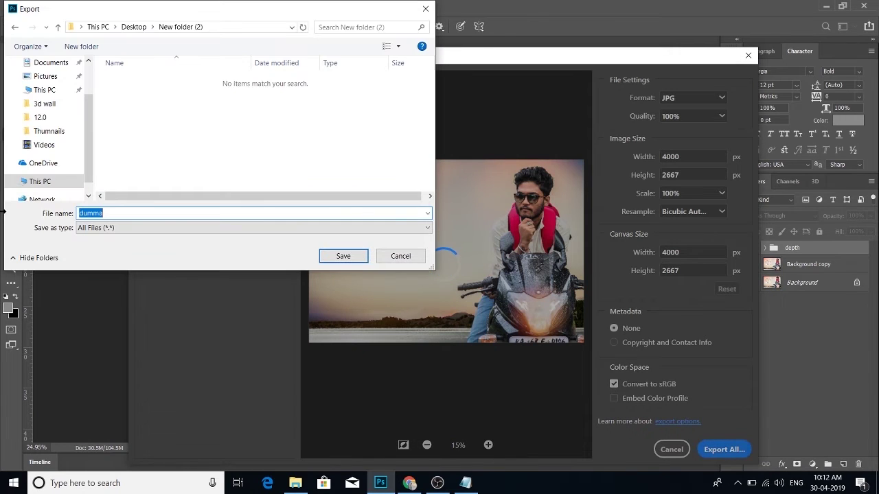
{"action": "type", "text": "ka"}
{"action": "type", "text": "eth"}
{"action": "key", "text": "Return"}
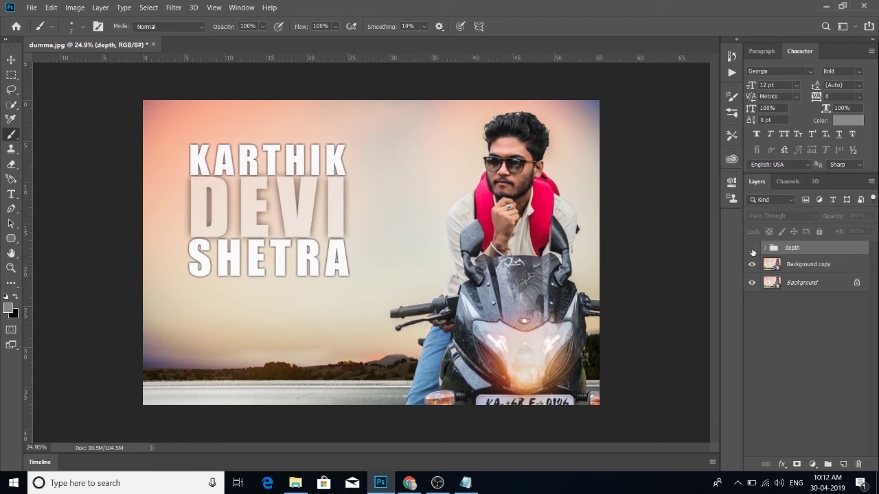
Show the depth group and export the depth map as a JPG named karthick_depth beside the exported photo
{"action": "left_click", "coordinate": [752, 249]}
{"action": "left_click", "coordinate": [32, 8]}
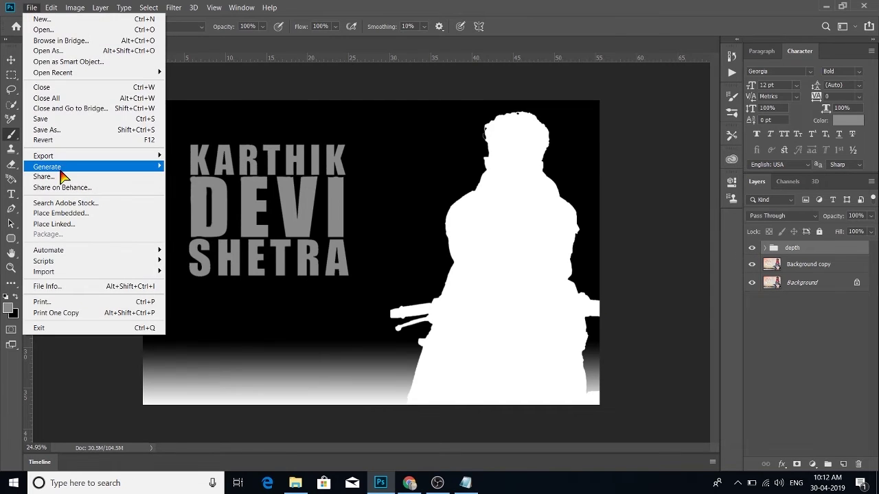
{"action": "mouse_move", "coordinate": [154, 156]}
{"action": "left_click", "coordinate": [203, 168]}
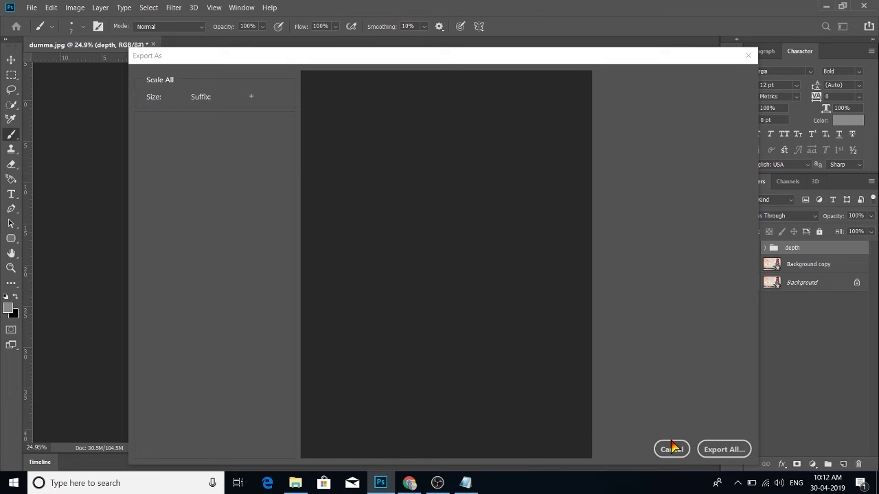
{"action": "left_click", "coordinate": [721, 453]}
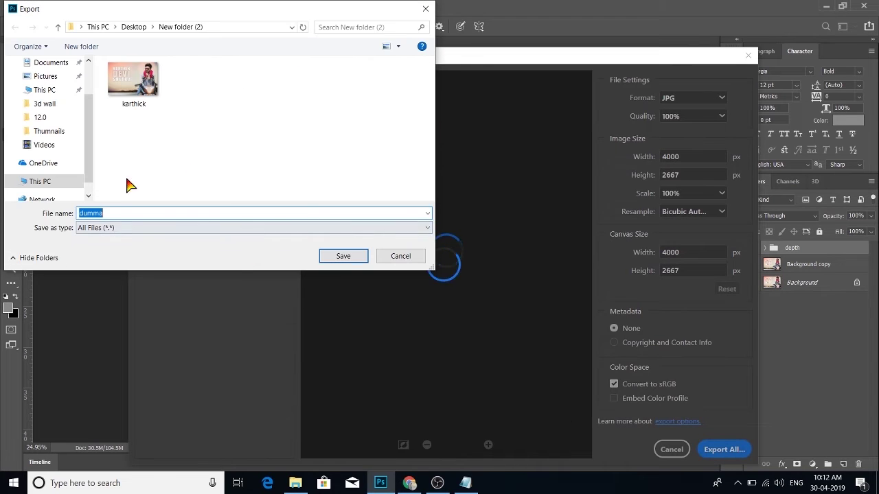
{"action": "left_click", "coordinate": [134, 81]}
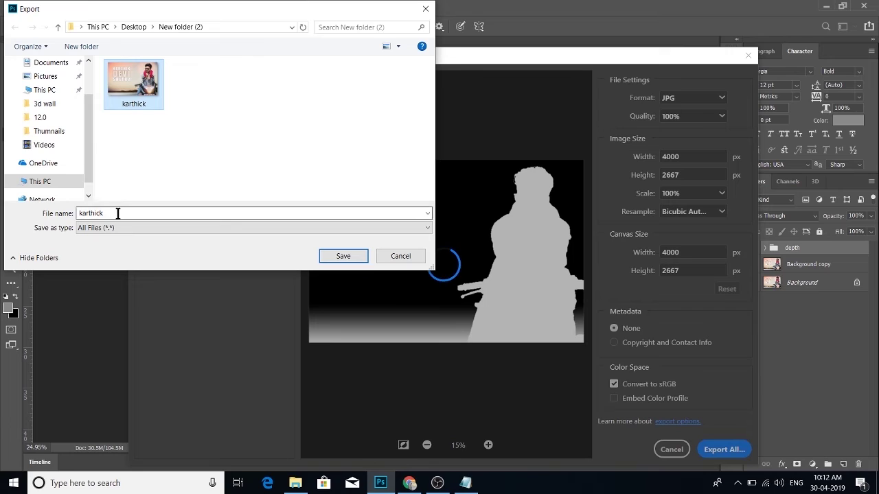
{"action": "double_click", "coordinate": [118, 213]}
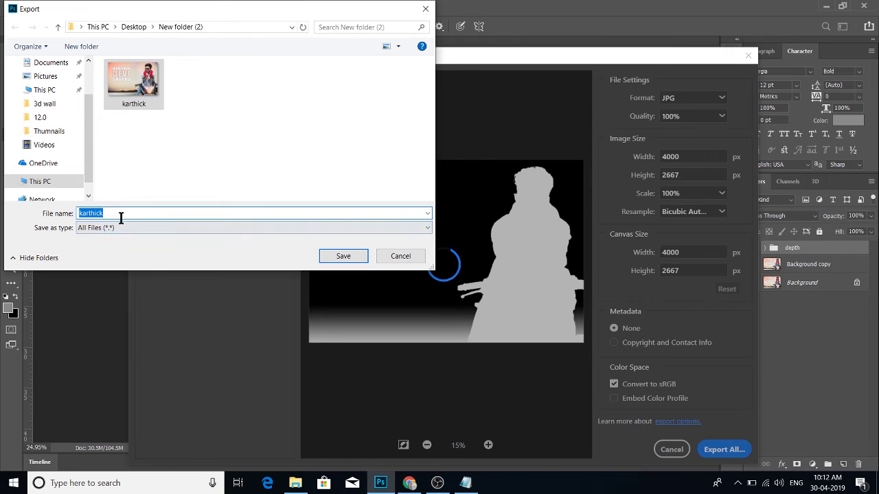
{"action": "left_click", "coordinate": [125, 216]}
{"action": "type", "text": "."}
{"action": "type", "text": "dept"}
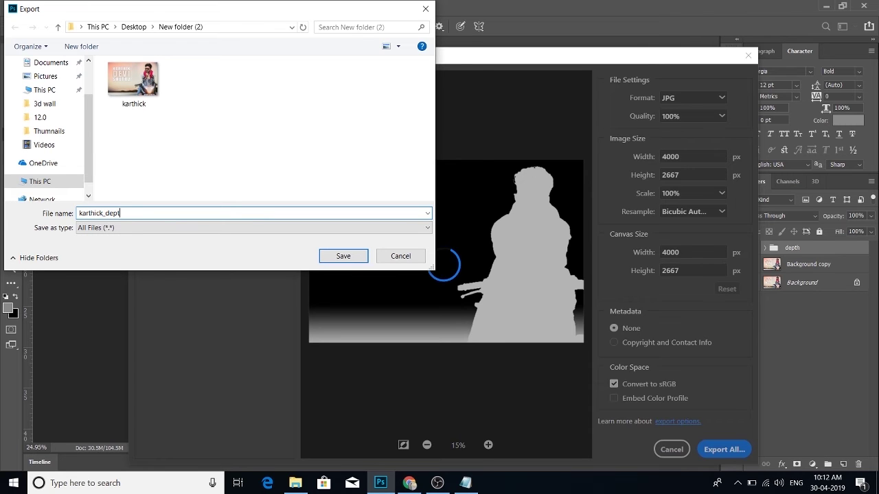
{"action": "type", "text": "h"}
{"action": "key", "text": "Return"}
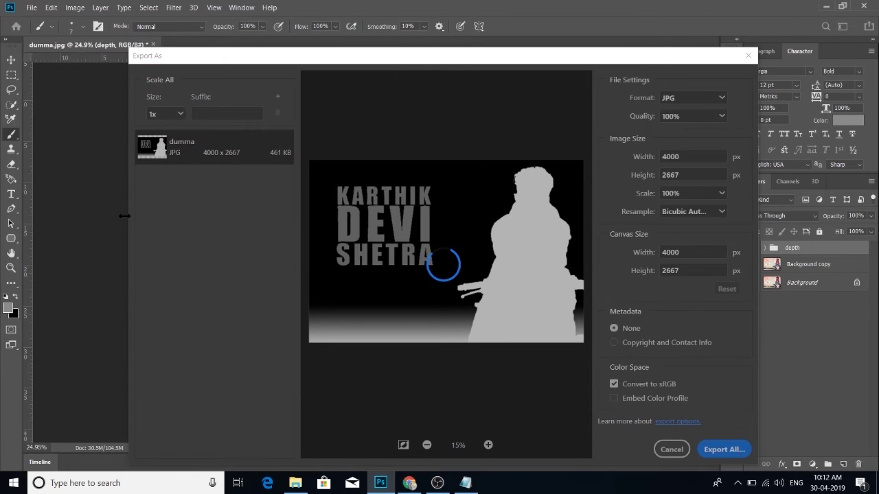
Switch to Chrome from the desktop, maximize its window and open Facebook from the new tab page's links
{"action": "key", "text": "super+d"}
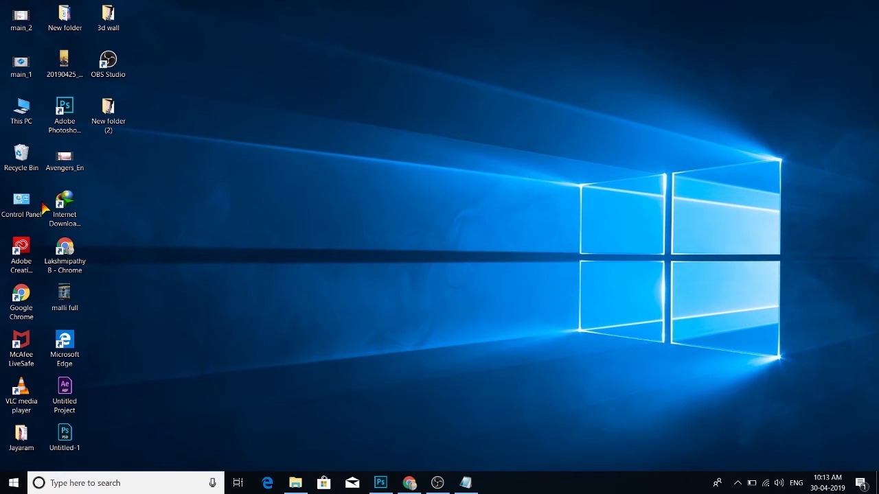
{"action": "double_click", "coordinate": [69, 256]}
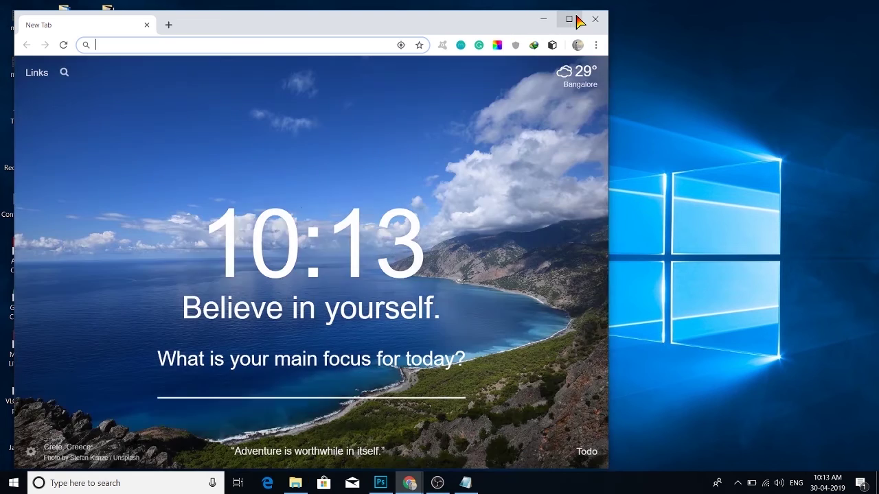
{"action": "left_click", "coordinate": [569, 19]}
{"action": "left_click", "coordinate": [20, 62]}
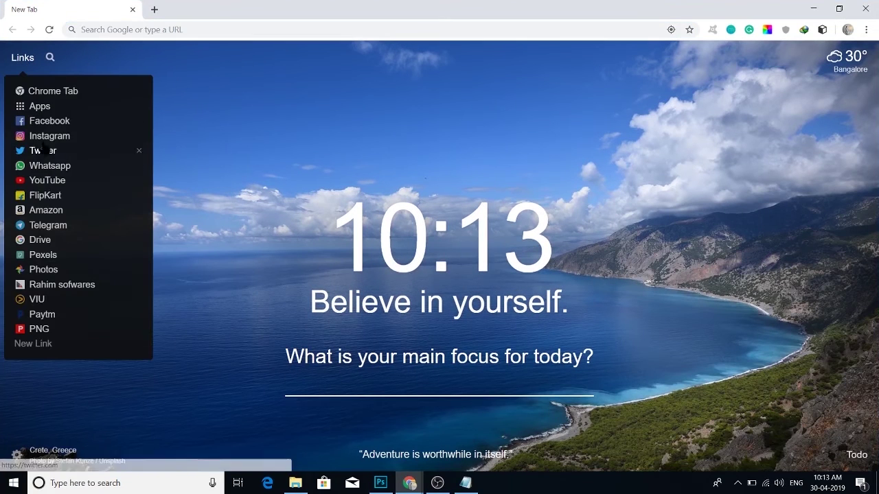
{"action": "left_click", "coordinate": [48, 123]}
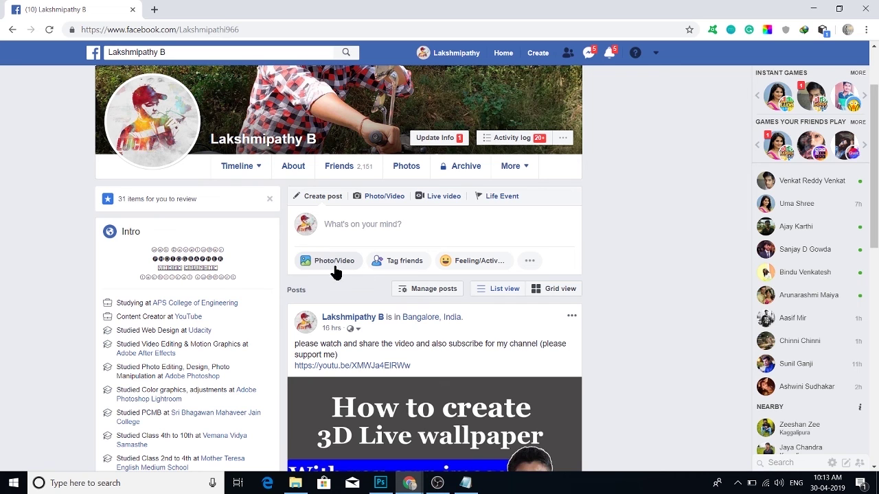
Start a photo post on the Facebook profile and attach the exported photo together with its depth map
{"action": "left_click", "coordinate": [309, 265]}
{"action": "left_click_drag", "start_coordinate": [274, 103], "coordinate": [101, 79]}
{"action": "left_click", "coordinate": [337, 256]}
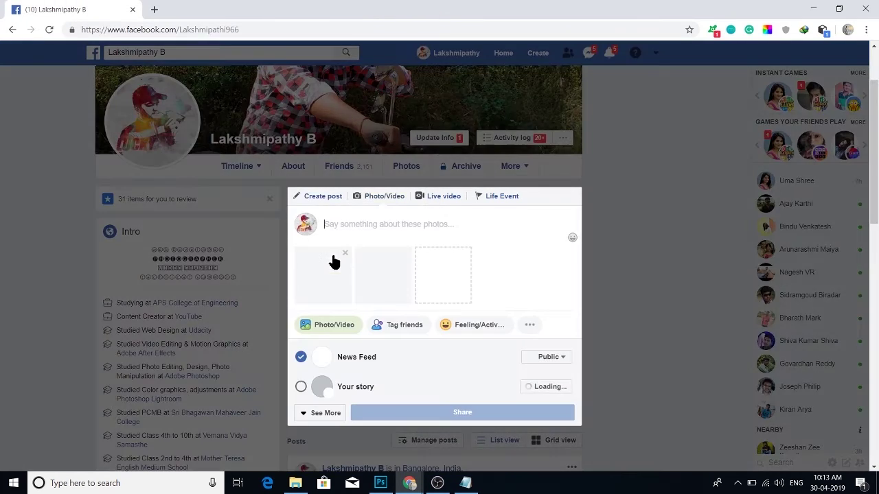